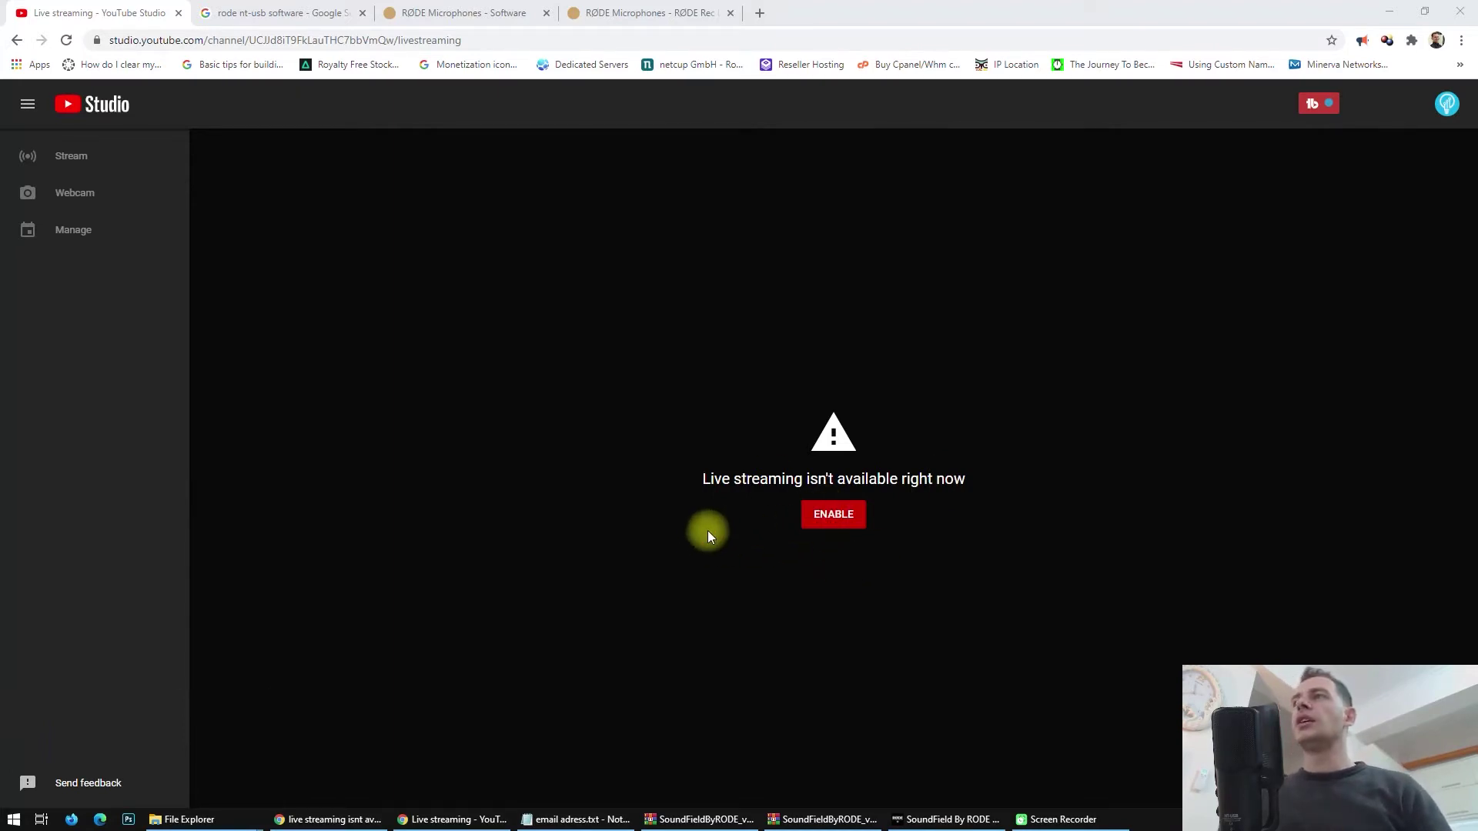
- Click ENABLE on the Live streaming page to request desktop live streaming
left_click(821, 516)
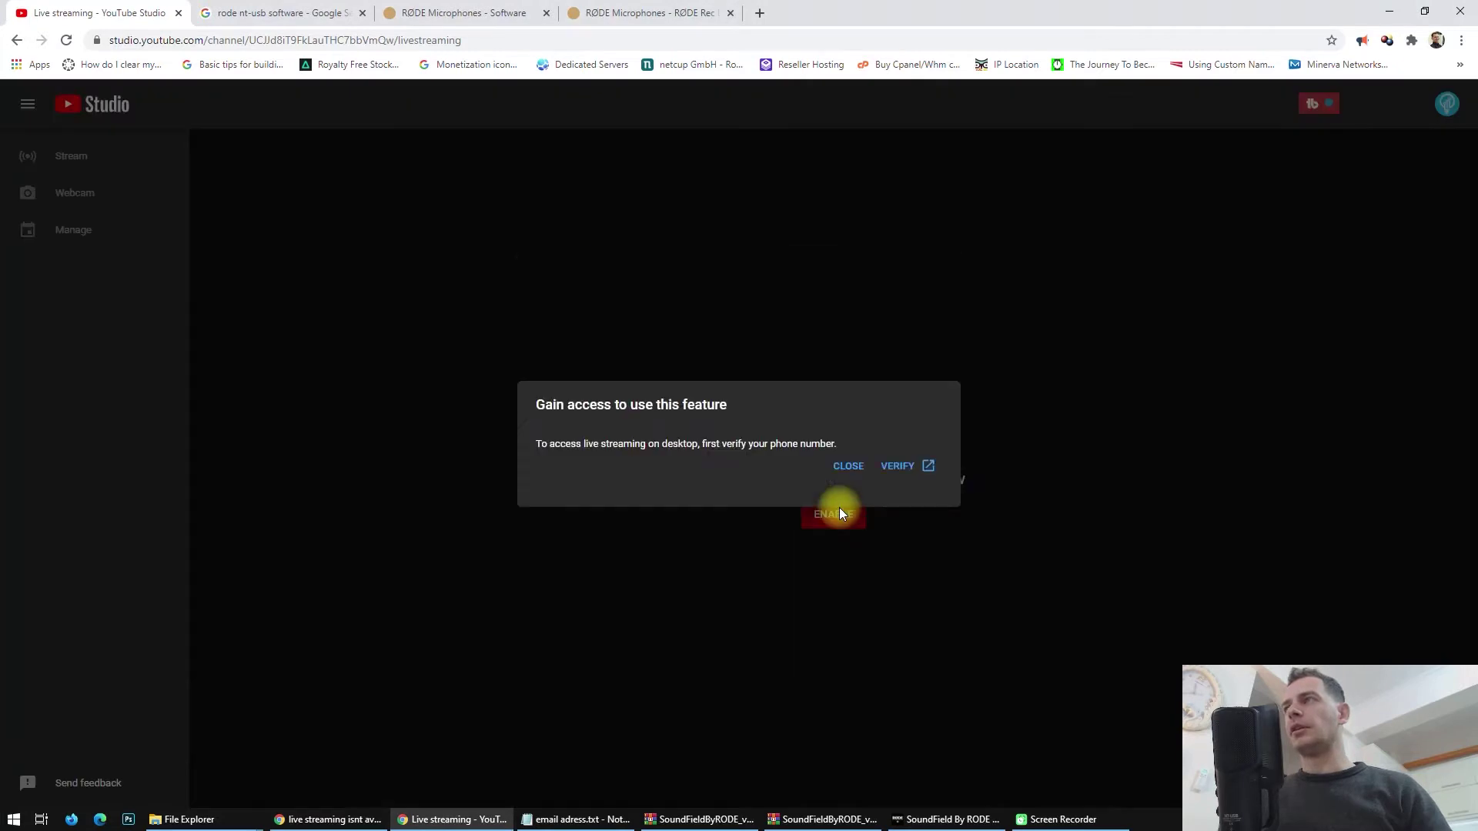
- Begin phone verification with United States chosen and the code sent by text message
left_click(899, 467)
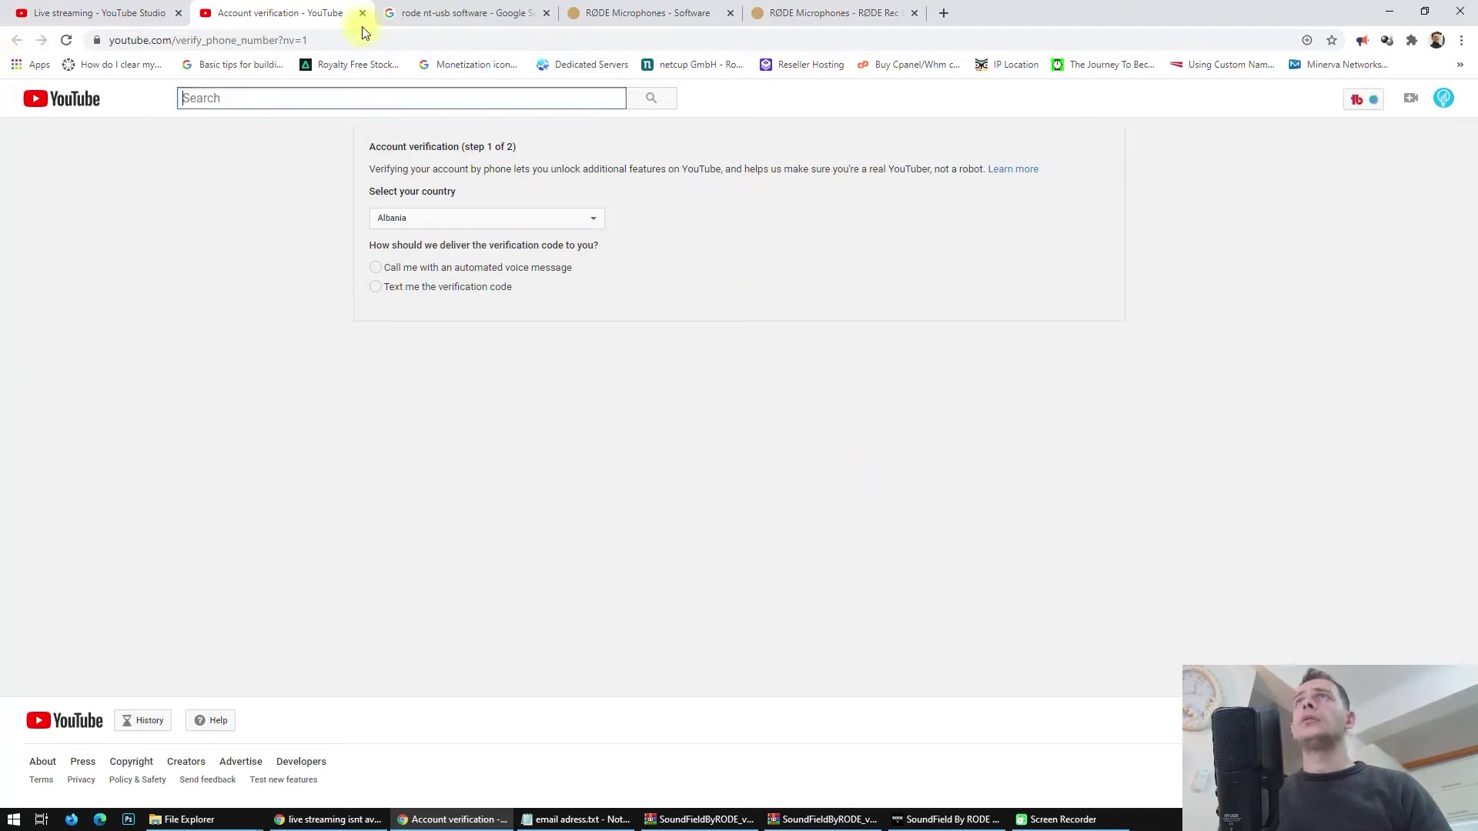
left_click(481, 229)
scroll(479, 346, "down", 20)
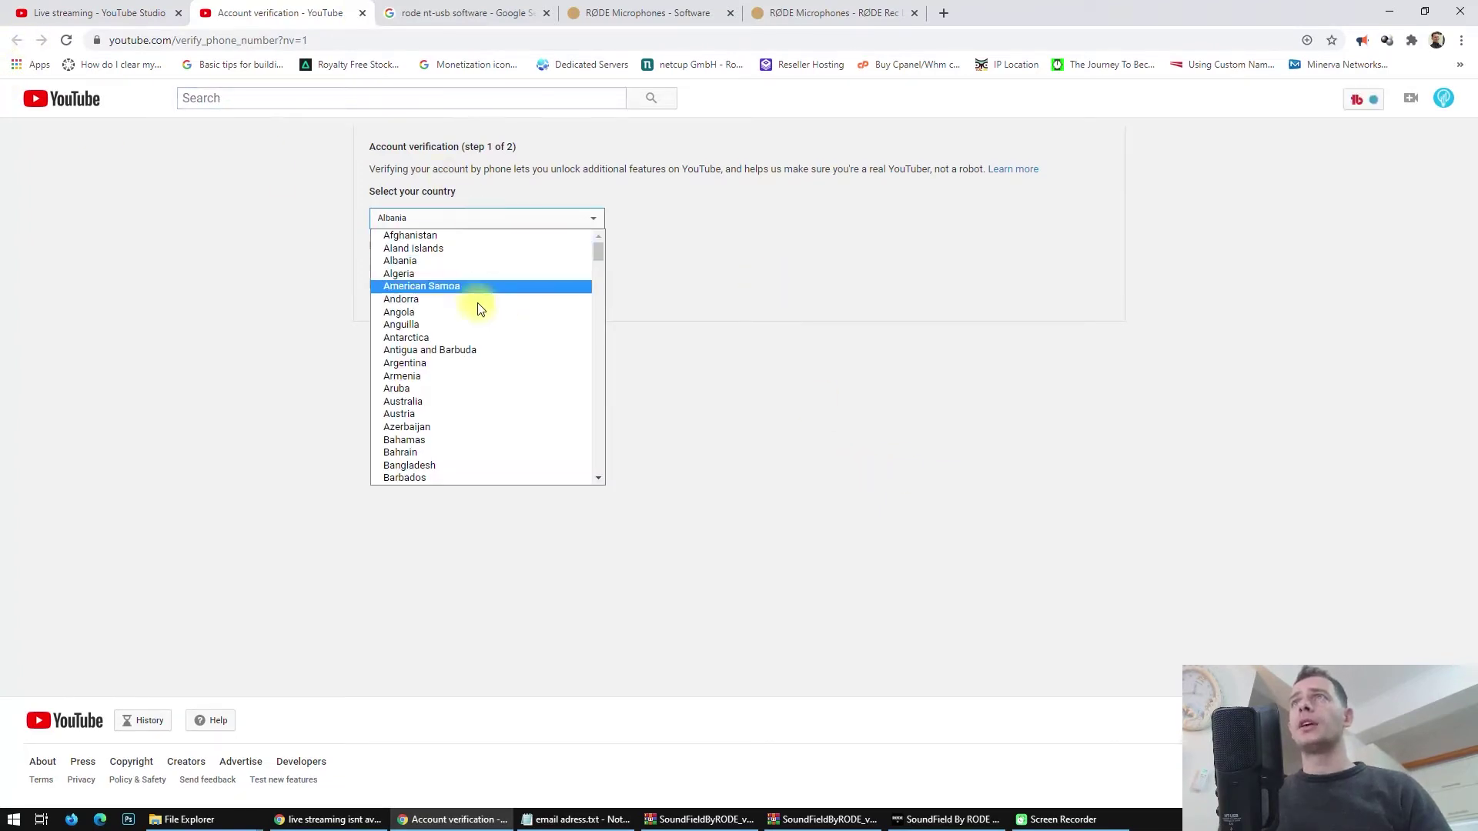
scroll(470, 436, "up", 20)
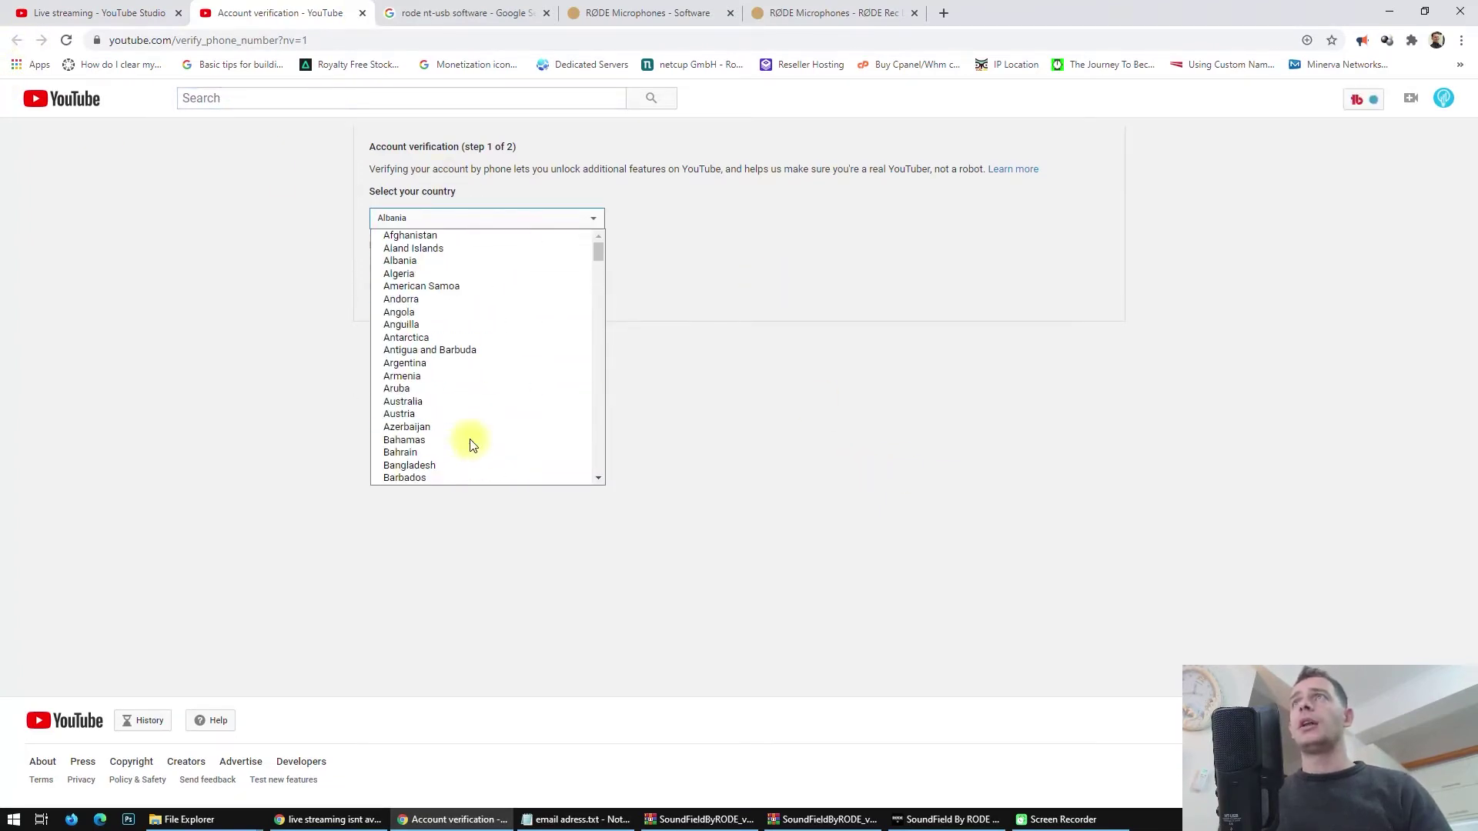
scroll(473, 440, "down", 20)
scroll(464, 412, "down", 15)
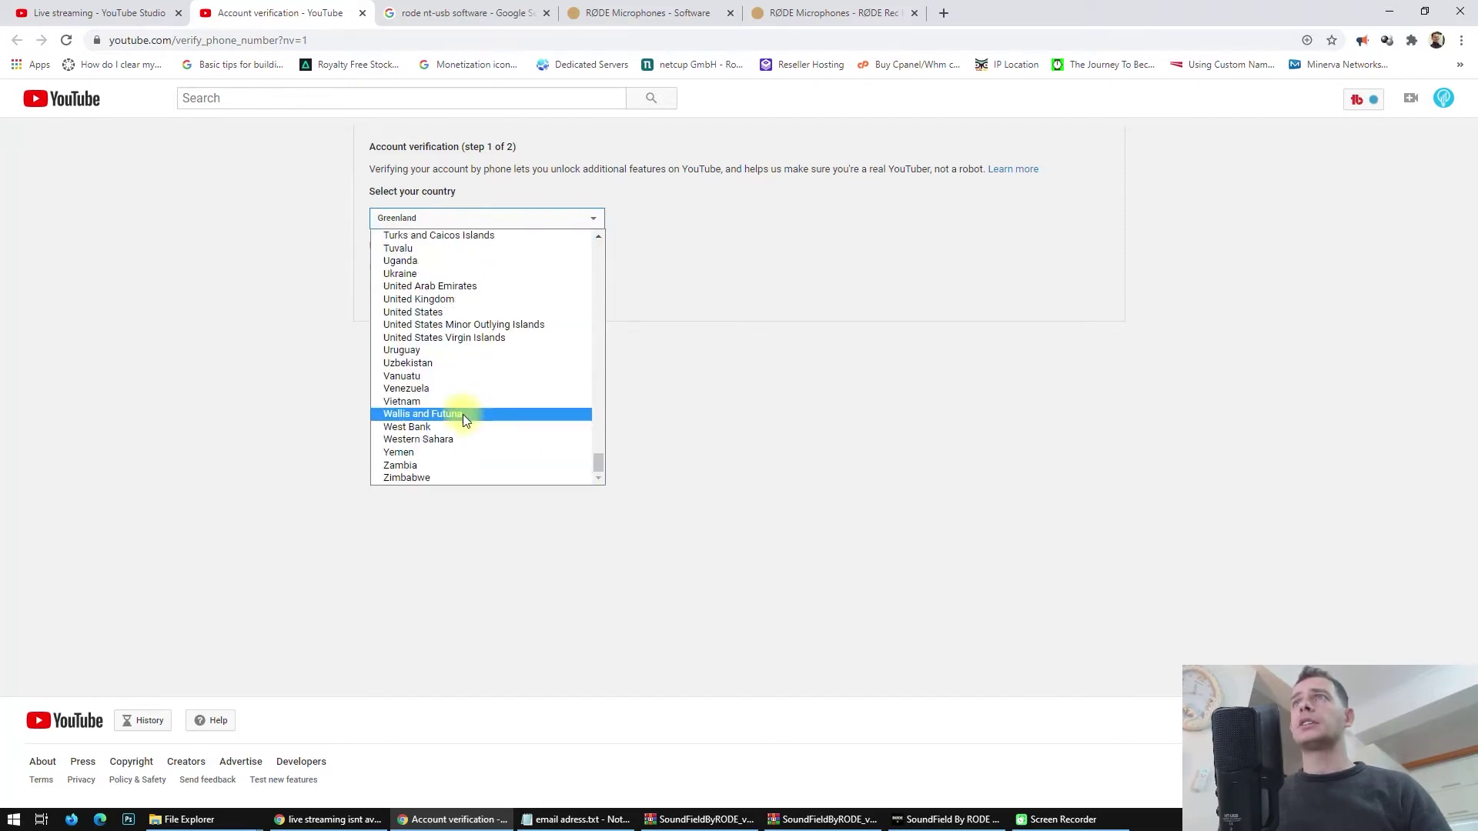
left_click(468, 312)
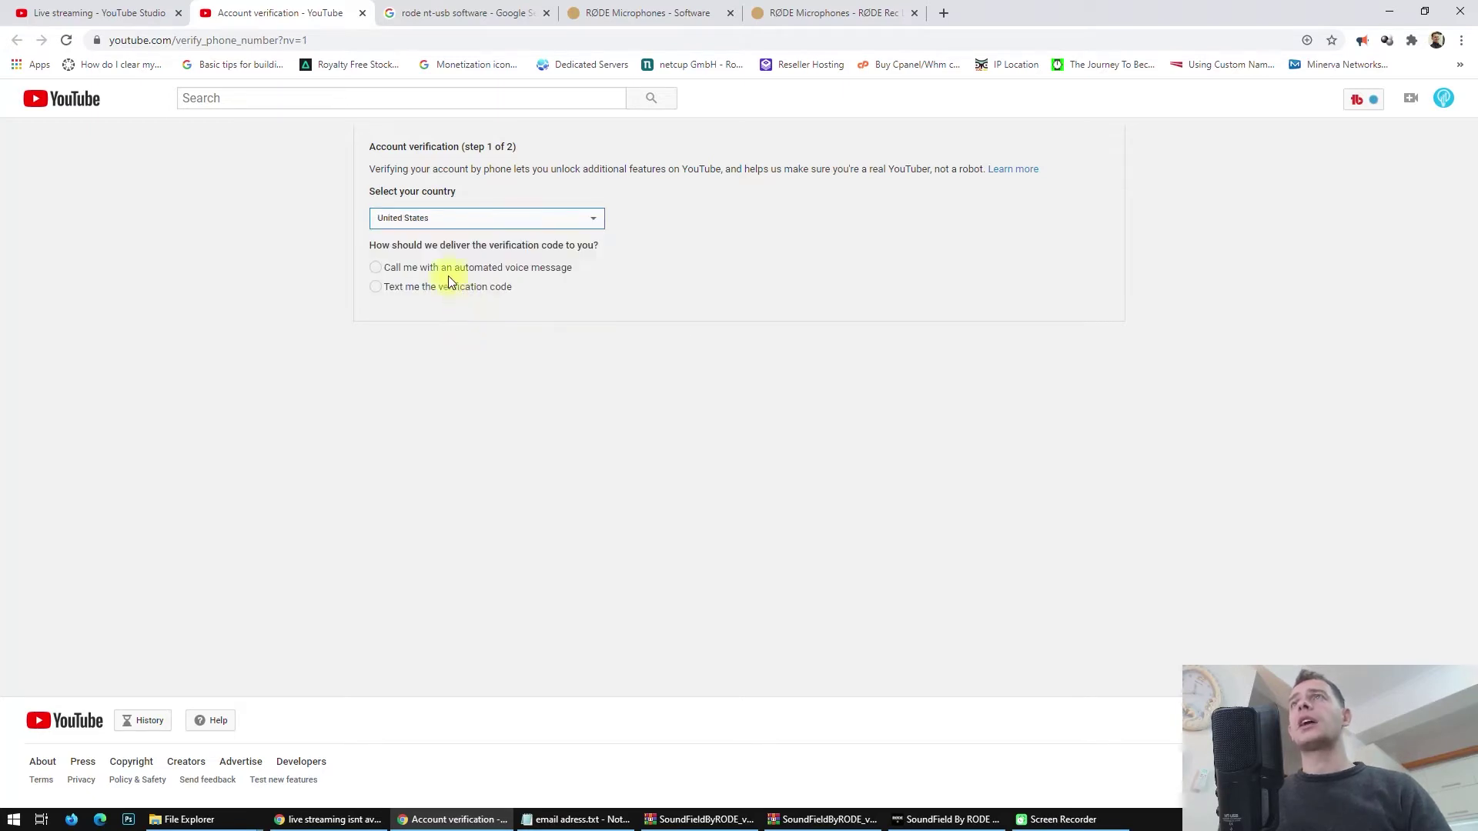
left_click(376, 289)
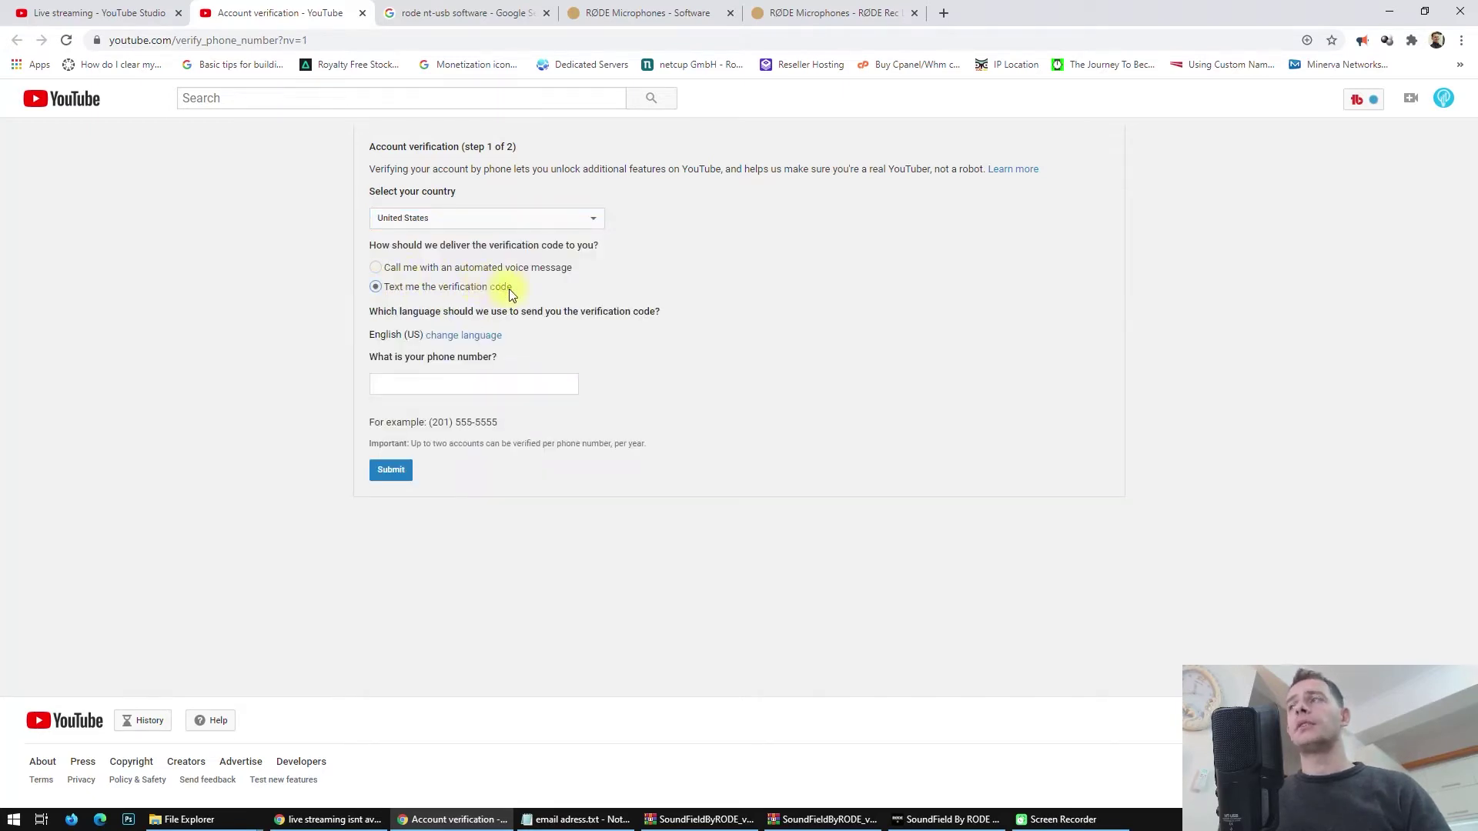
left_click(443, 382)
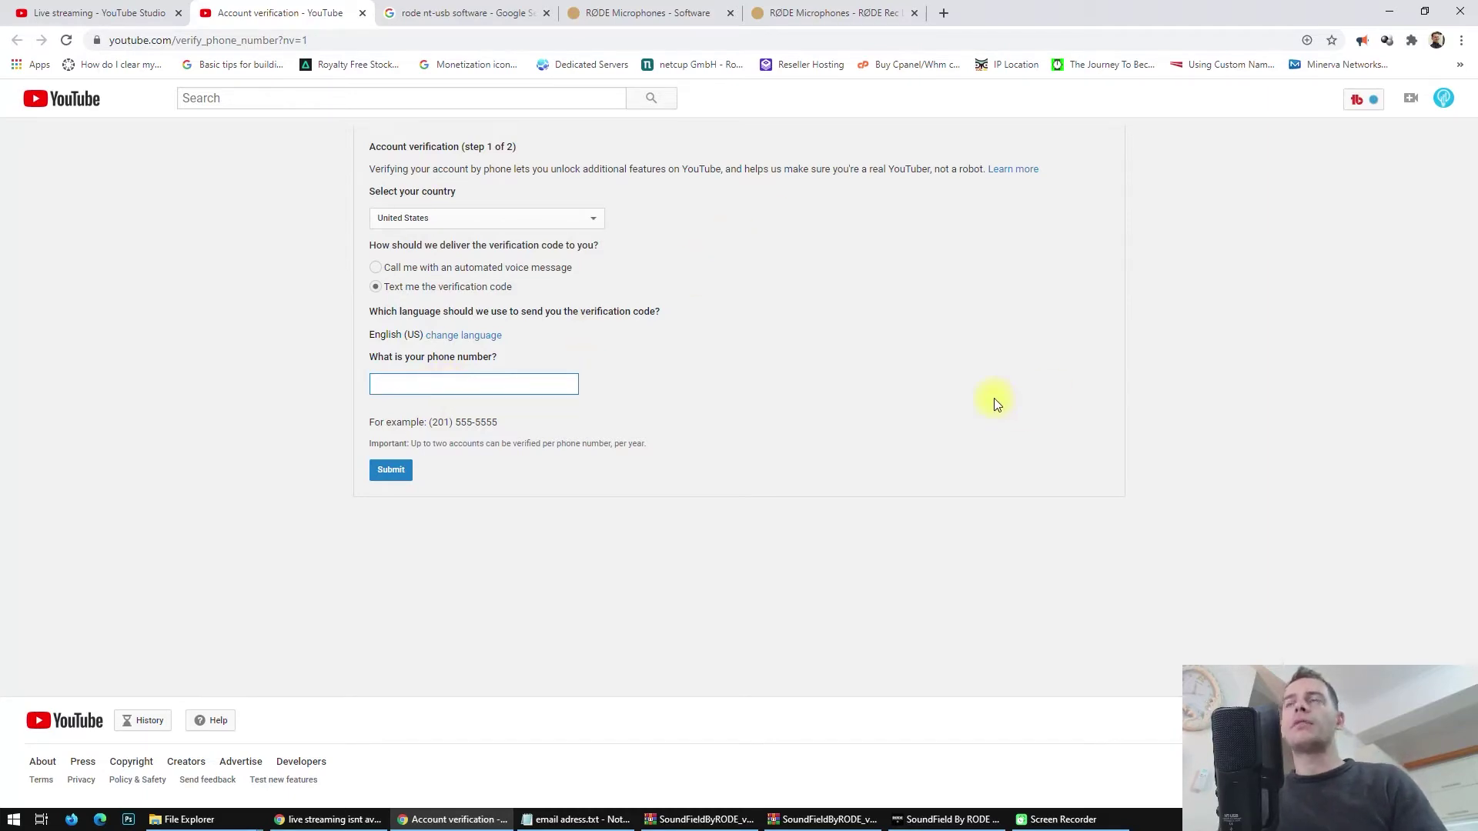
left_click(1444, 99)
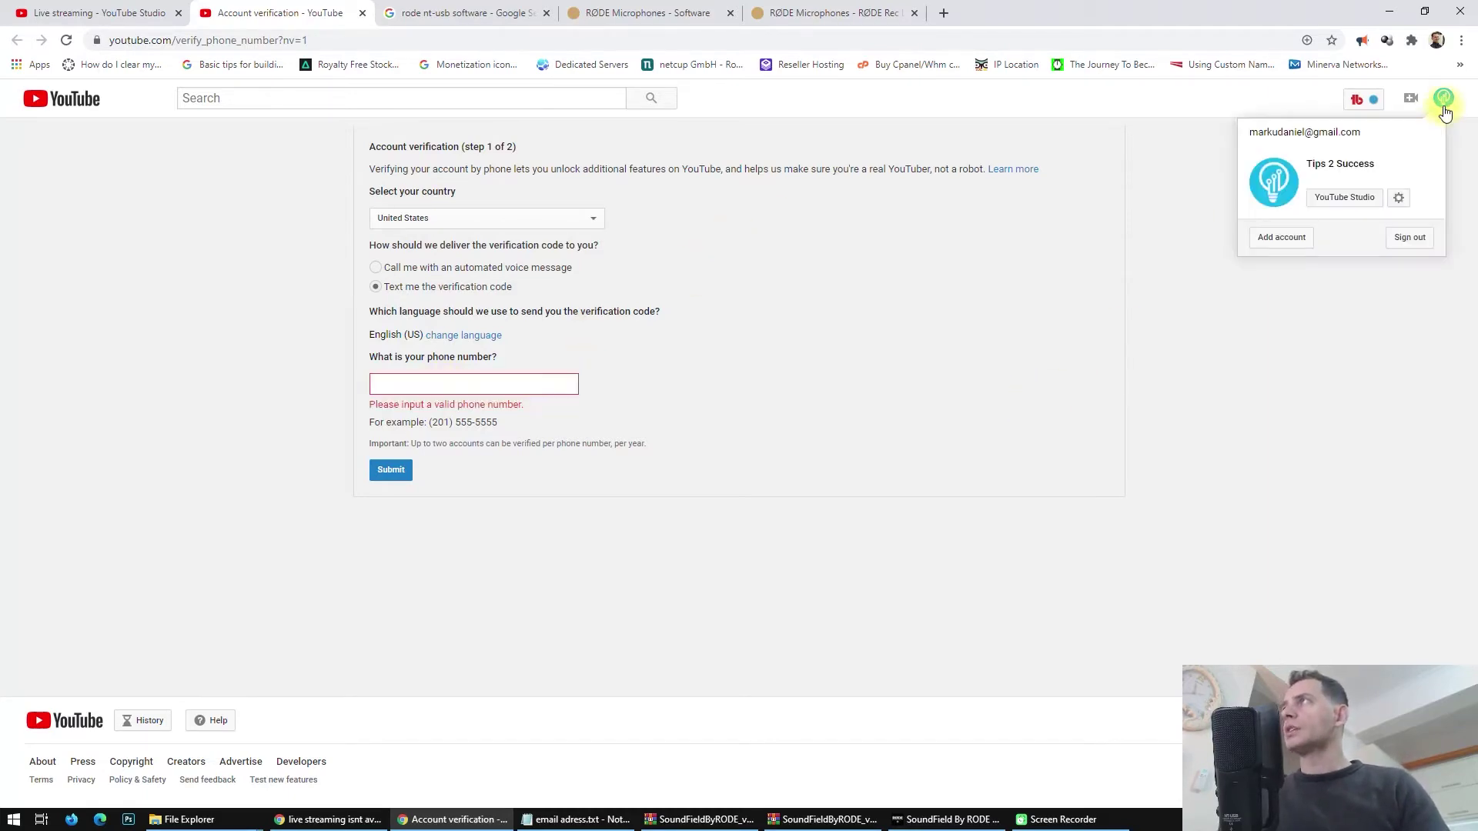
- Review Channel status and features, where phone-verification features show as Eligible, then close Settings
left_click(1397, 199)
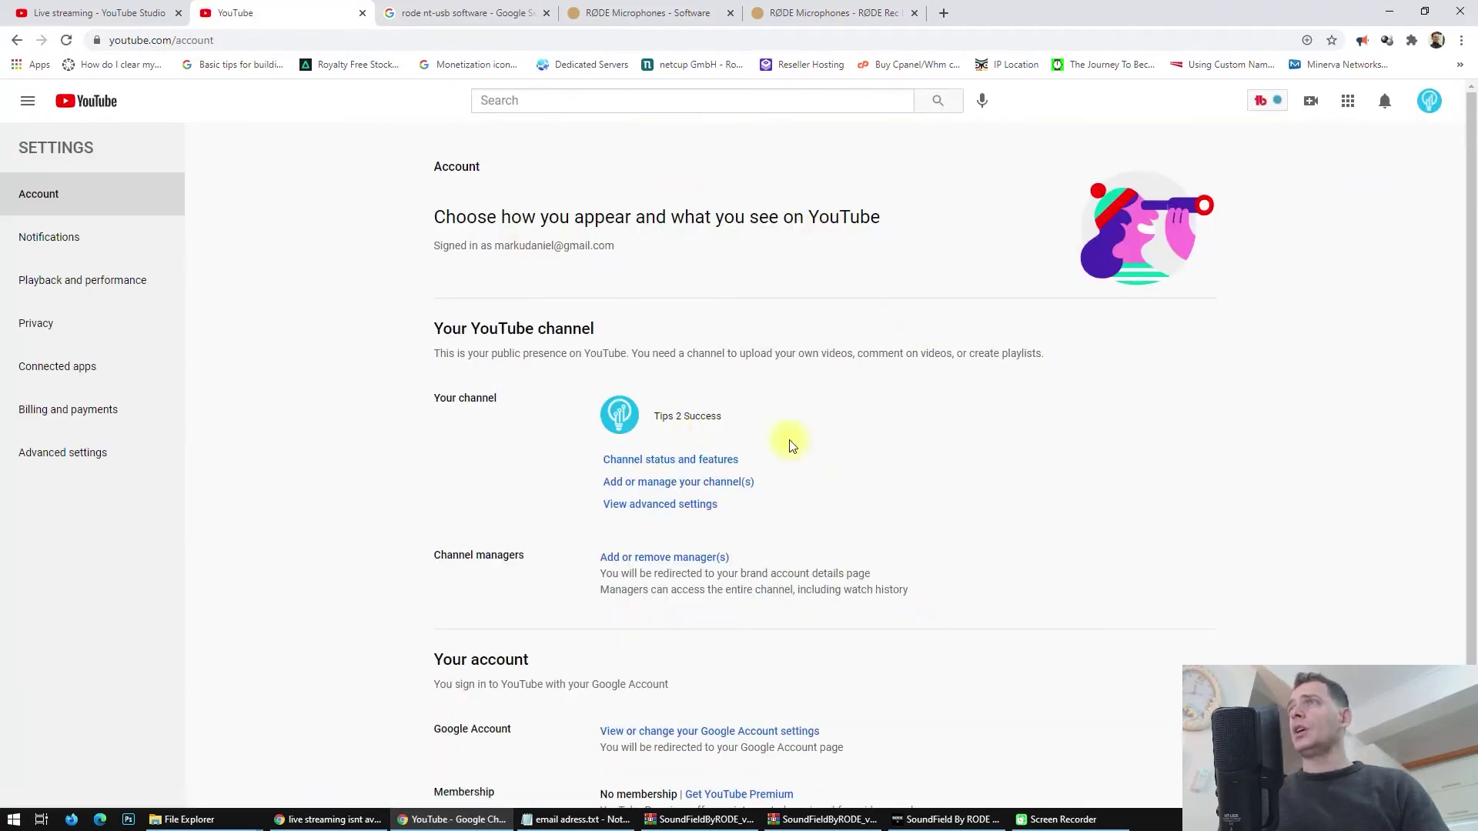
left_click(660, 460)
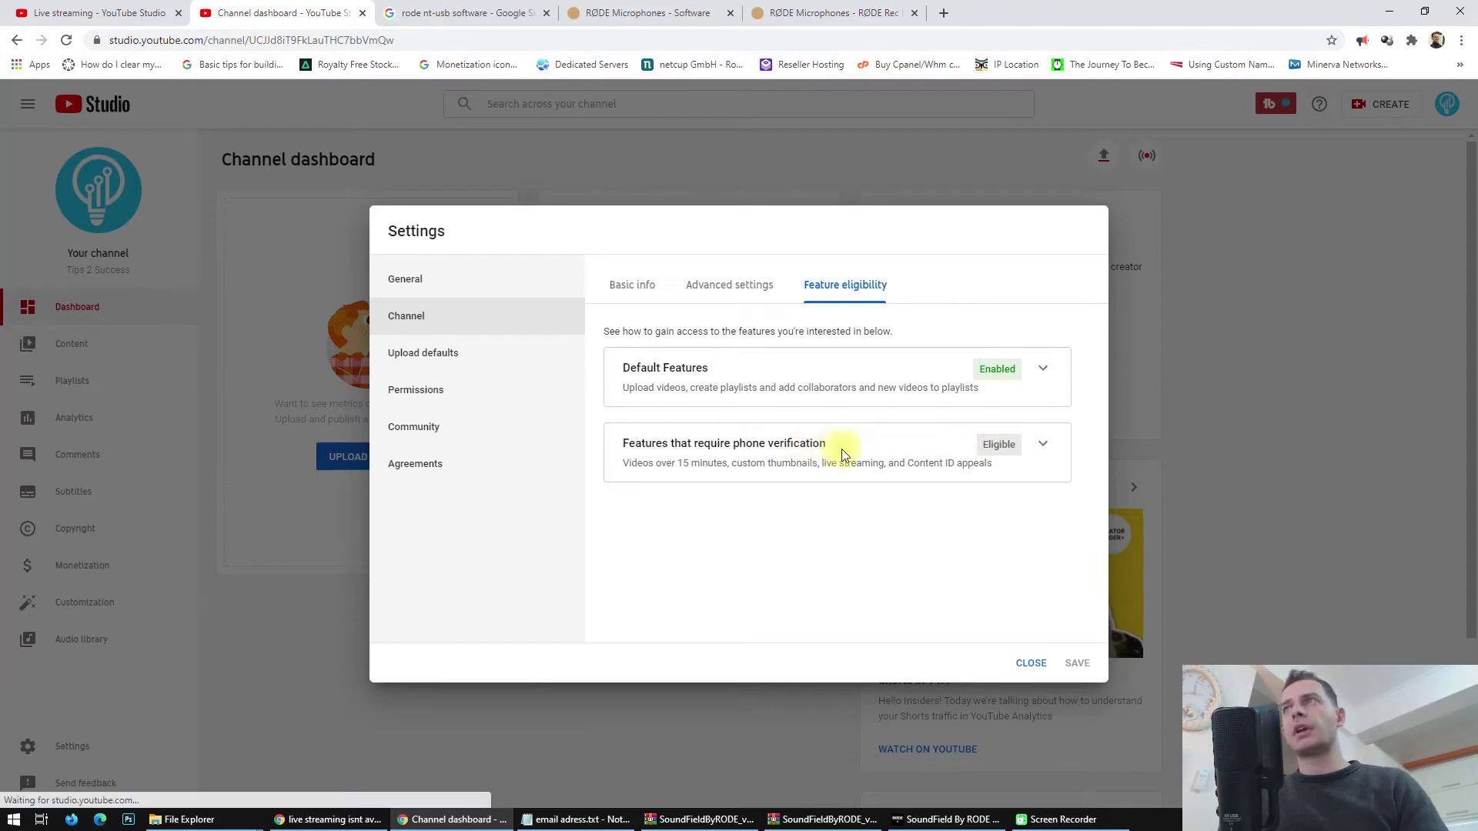
left_click_drag(842, 449, 897, 469)
left_click(911, 465)
left_click(1031, 663)
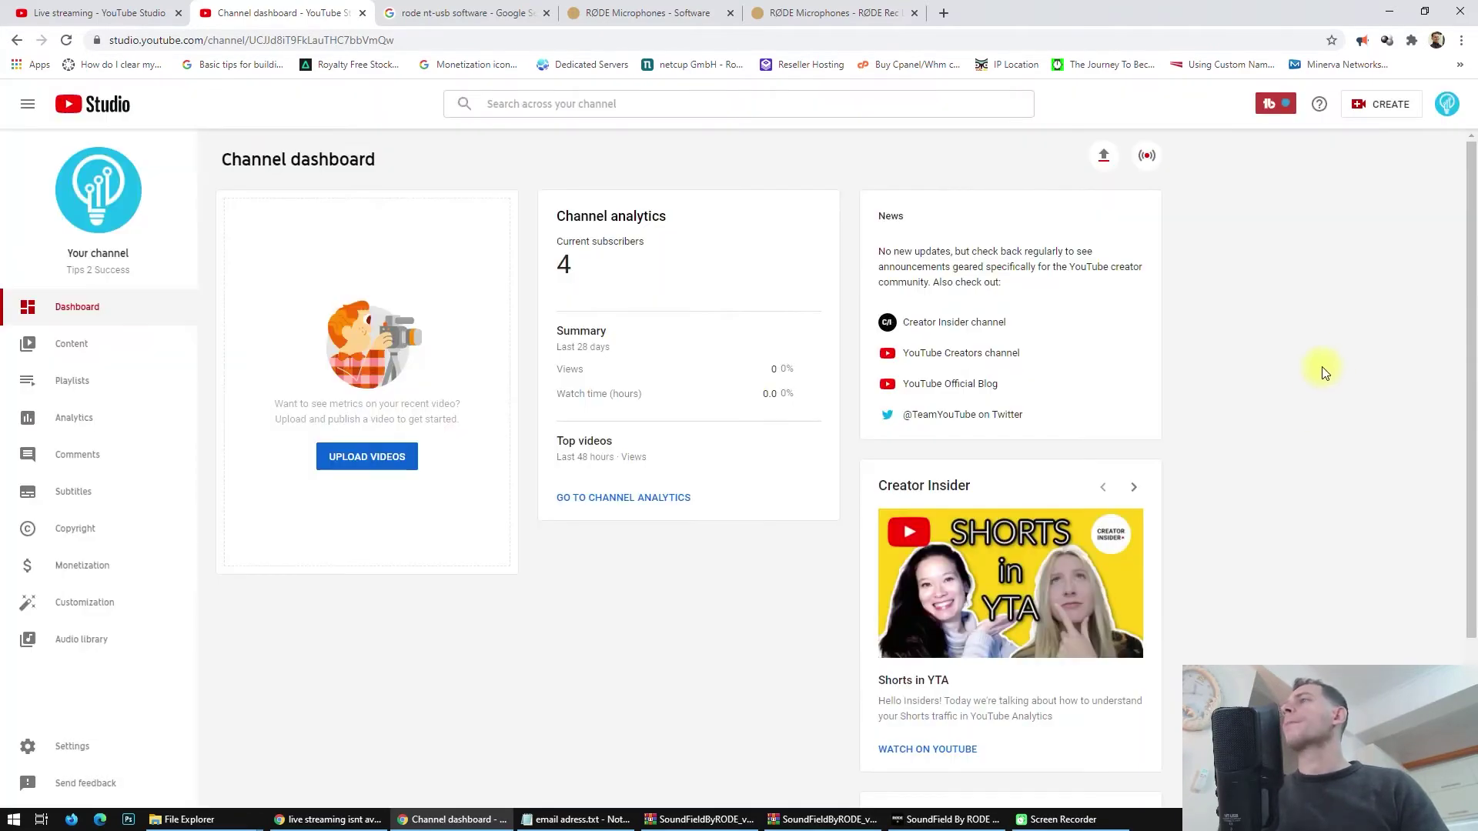
left_click(1448, 103)
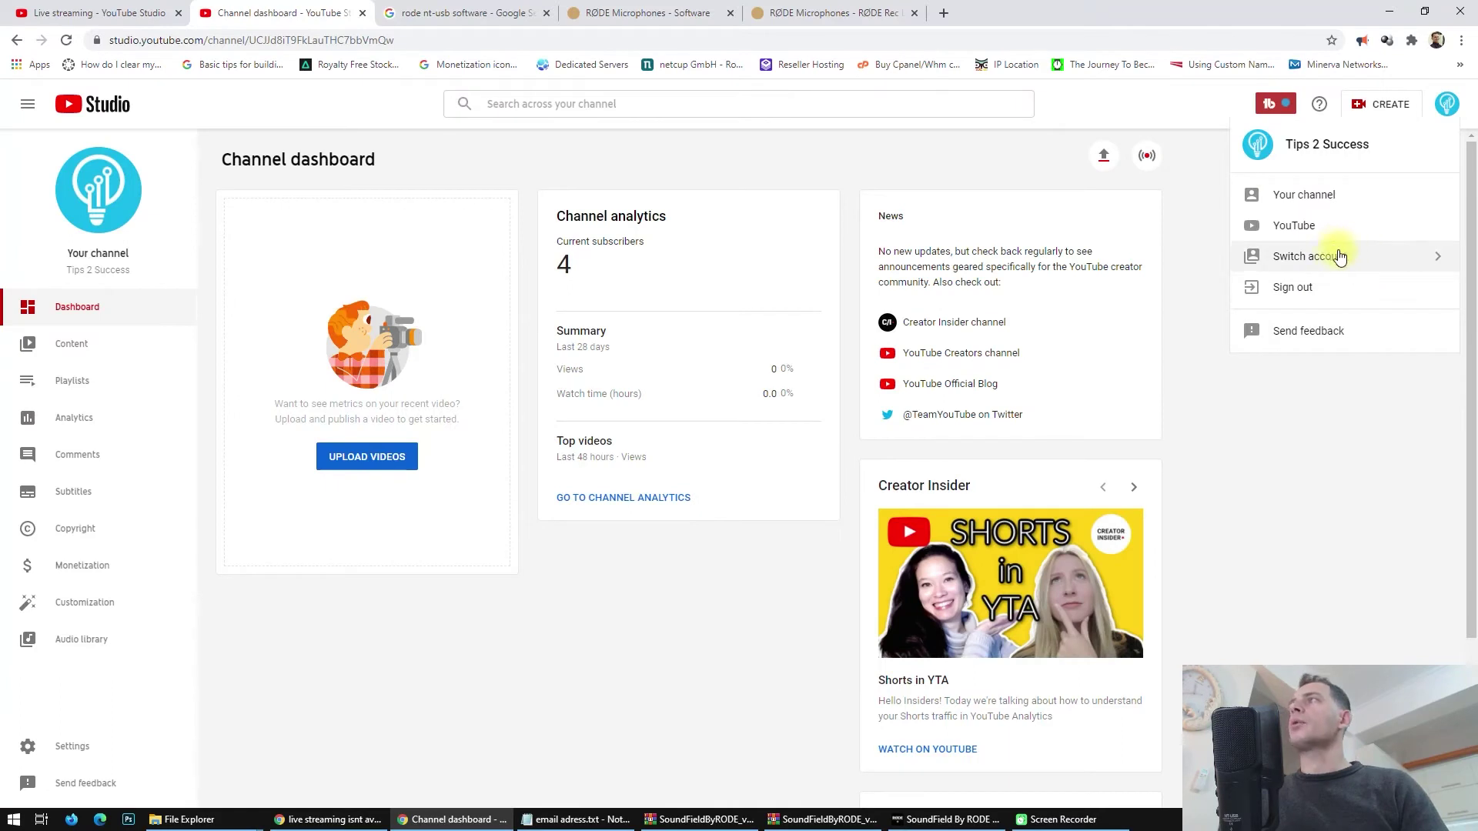
- Visit the channel's public page and return to YouTube Studio
left_click(1326, 200)
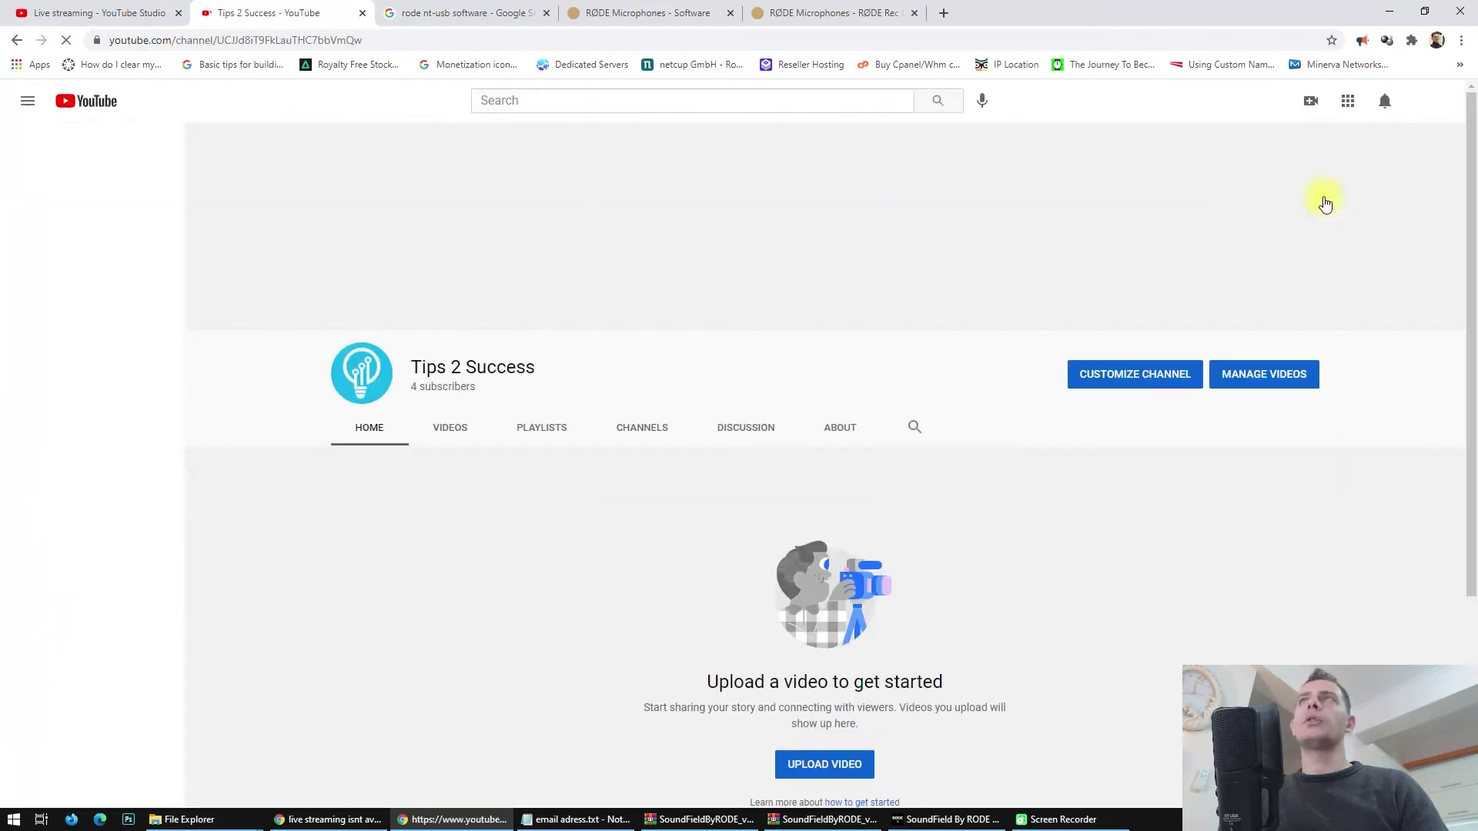
left_click(1429, 101)
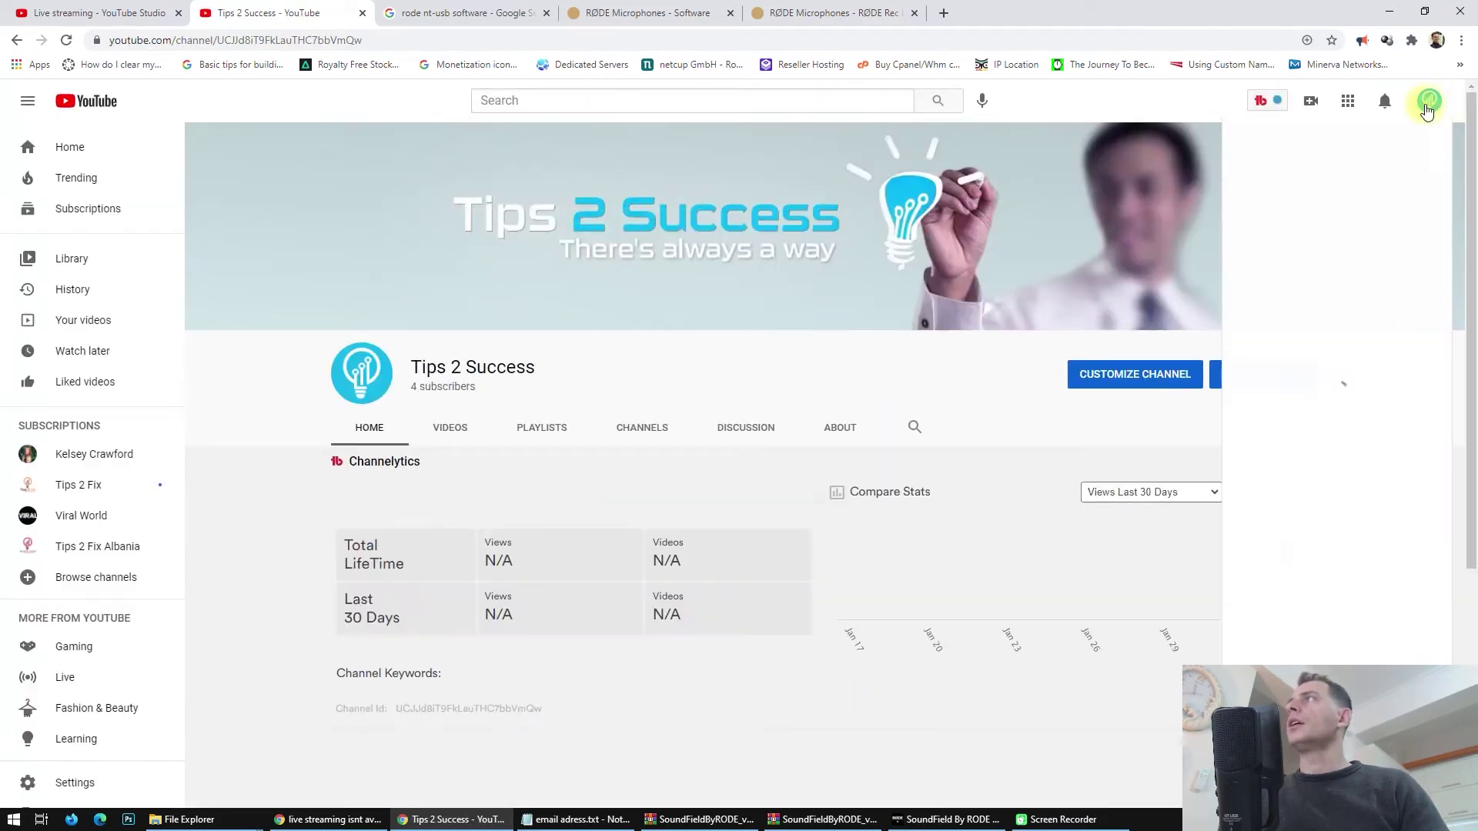
left_click(1340, 267)
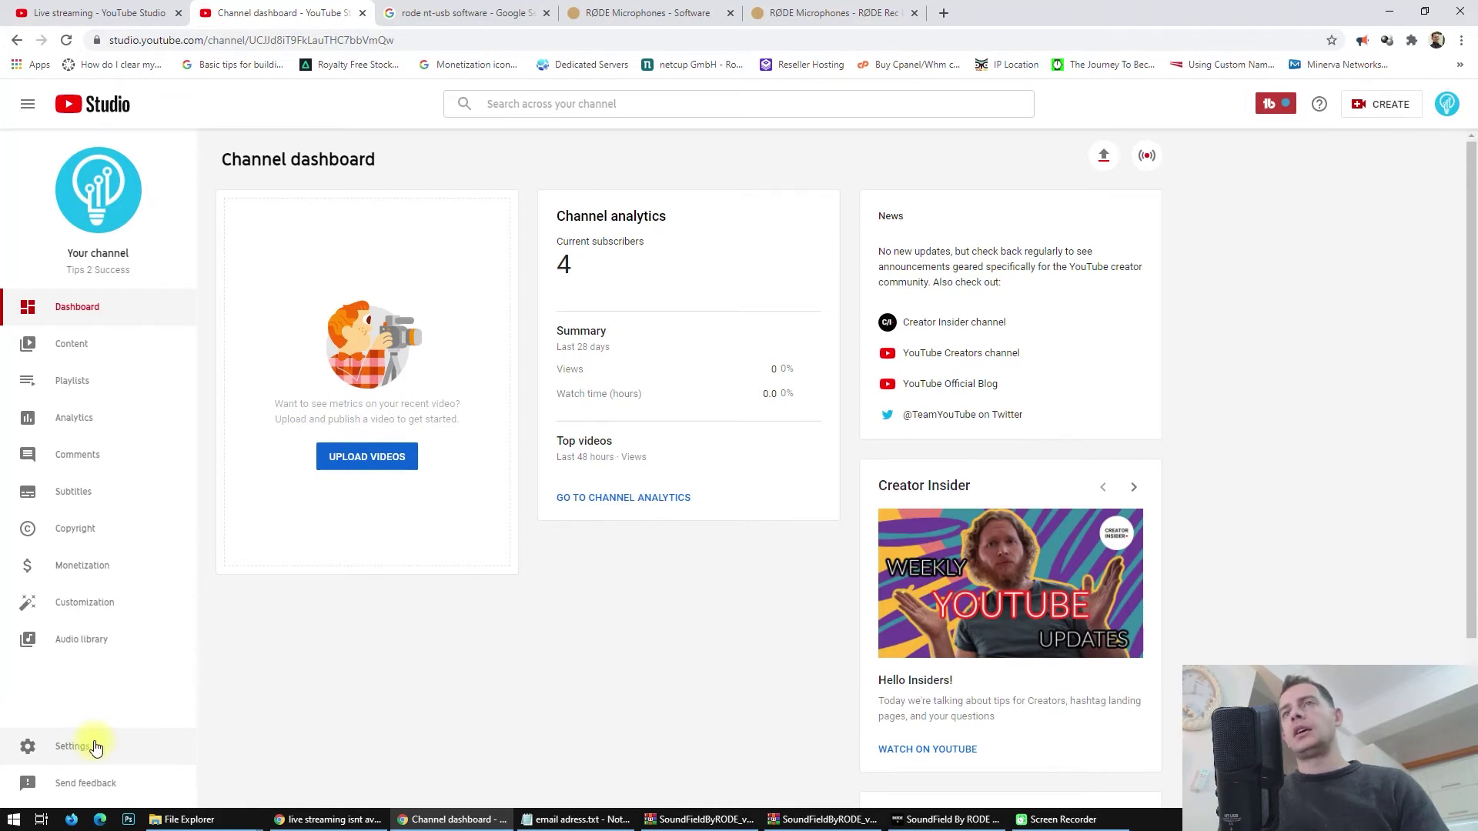
- In Settings > Channel > Feature eligibility, expand phone-verification features and choose VERIFY PHONE NUMBER
left_click(72, 746)
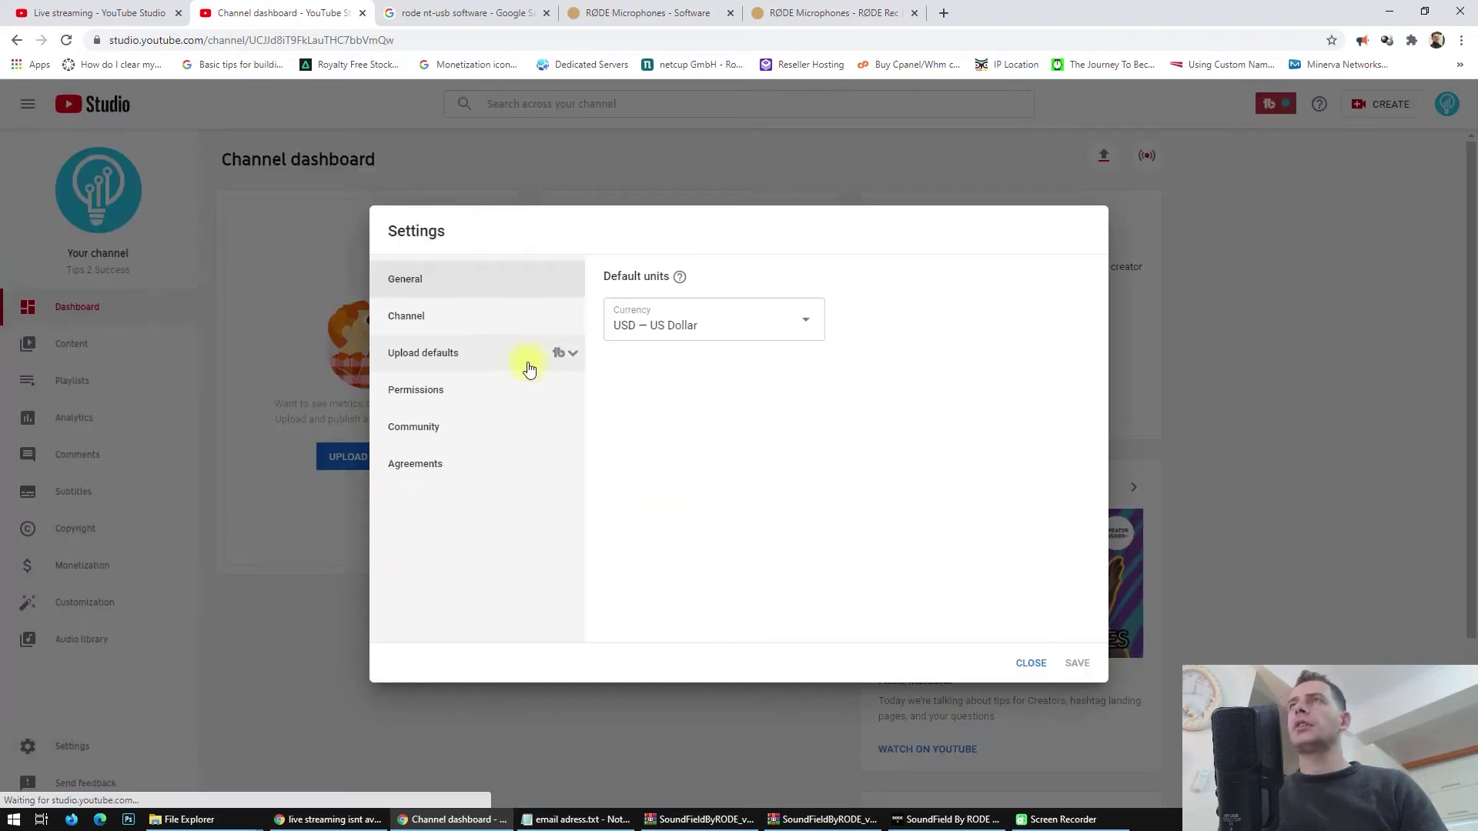
left_click(425, 324)
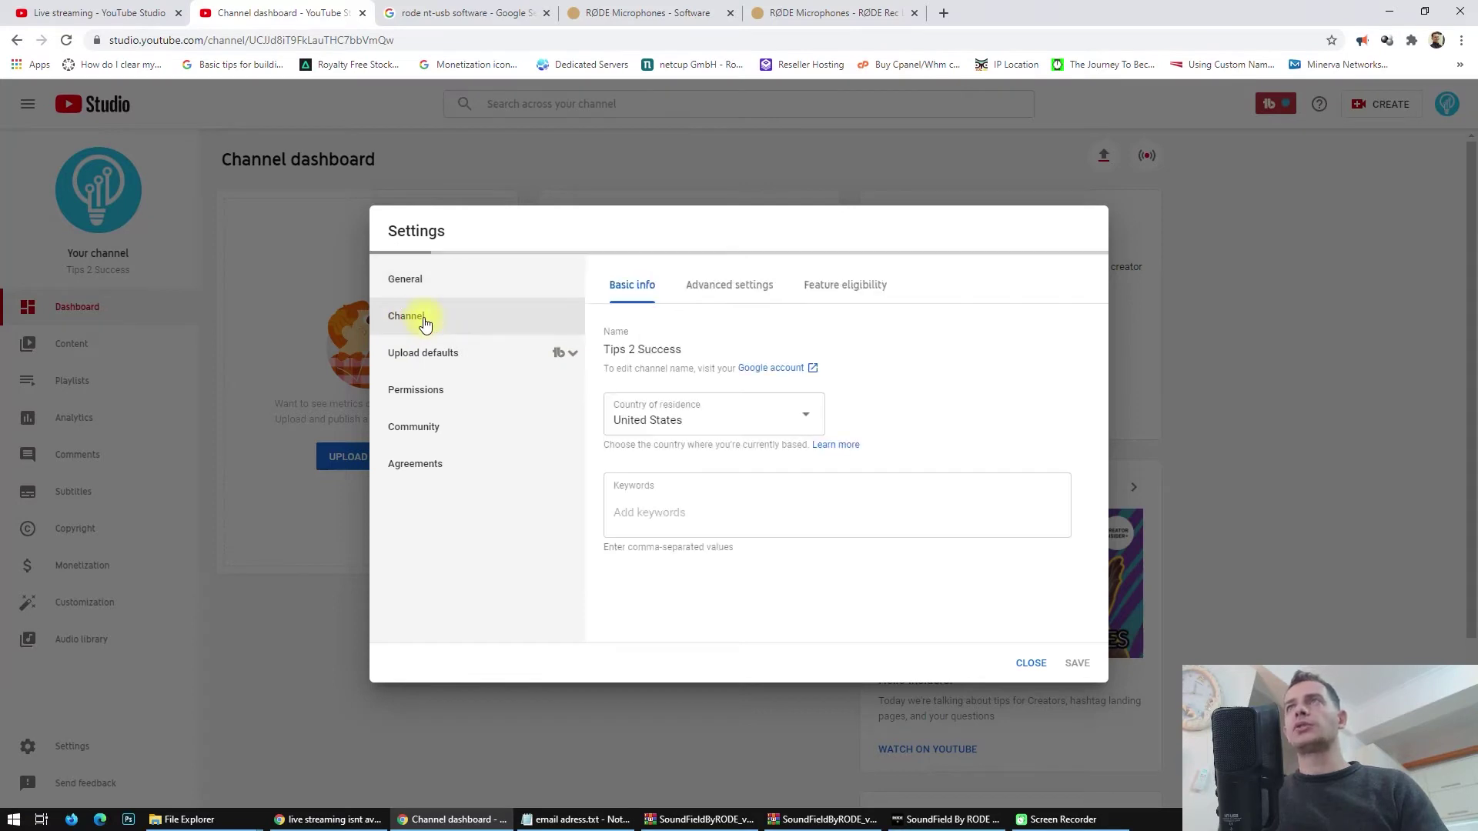
left_click(836, 296)
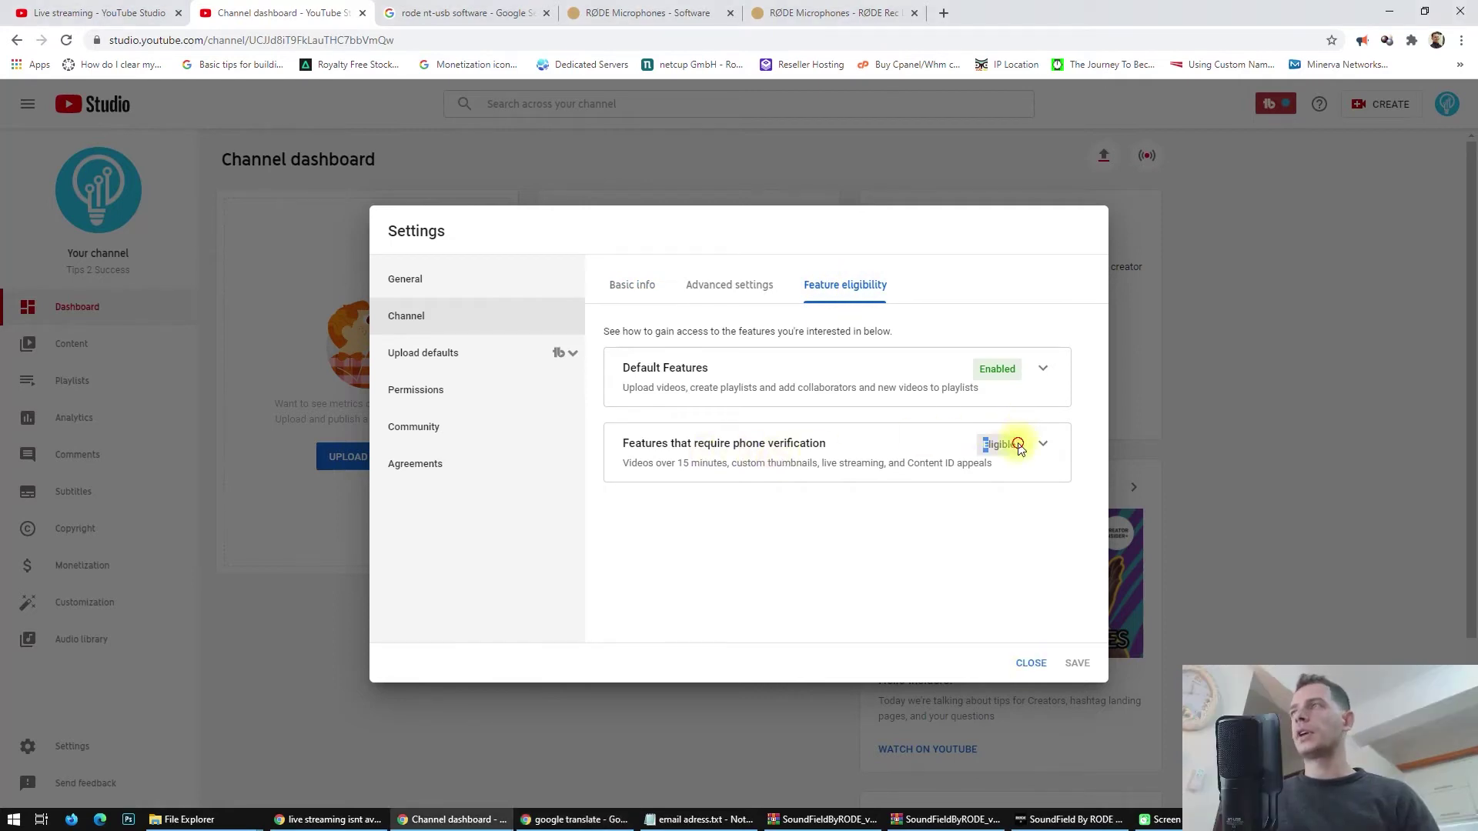
left_click(1043, 447)
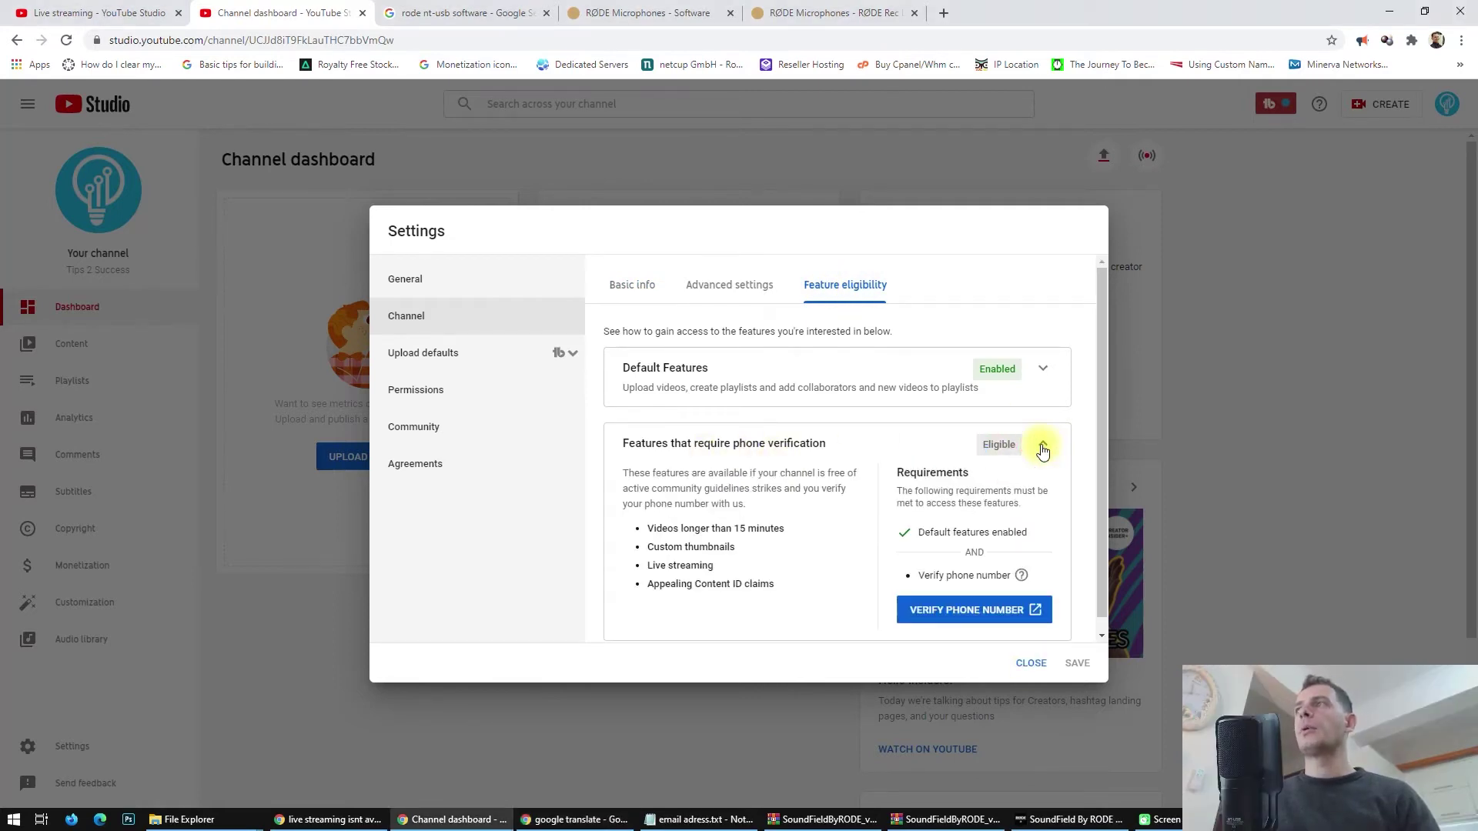
left_click(977, 601)
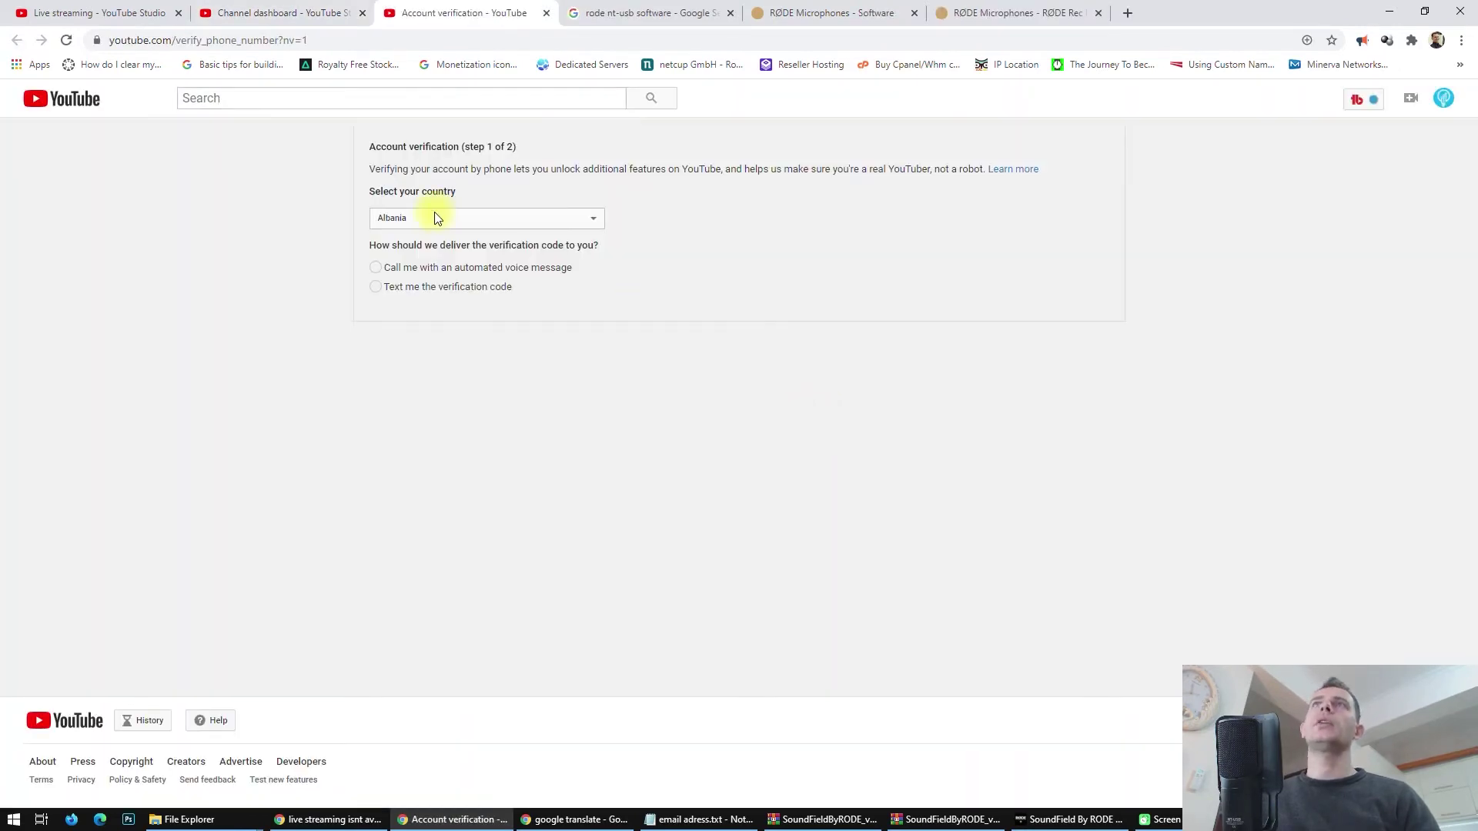
- Choose the country and text-message delivery, then submit the account's phone number
left_click(483, 219)
scroll(473, 261, "down", 15)
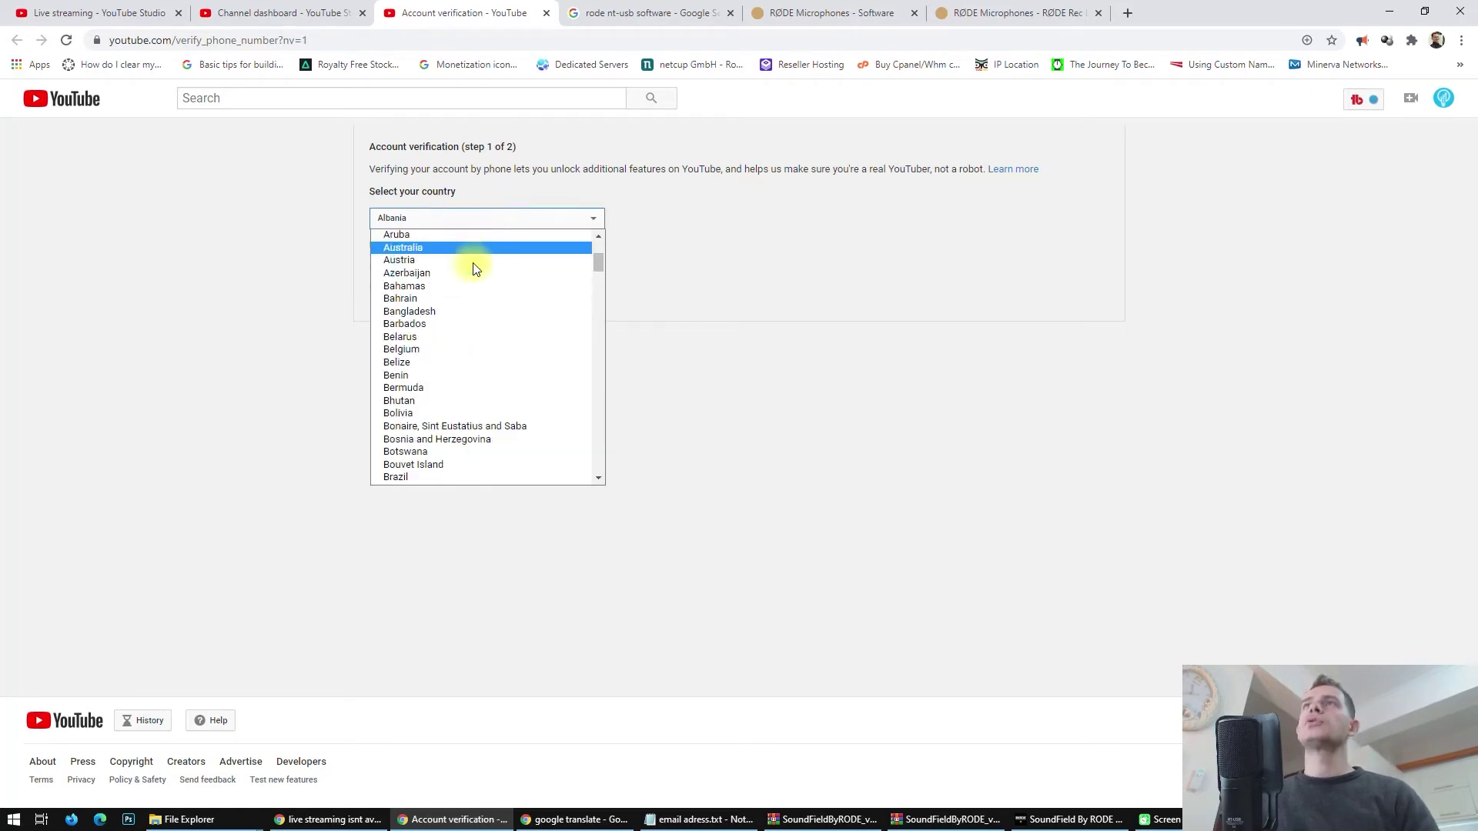
scroll(460, 448, "down", 10)
left_click(465, 442)
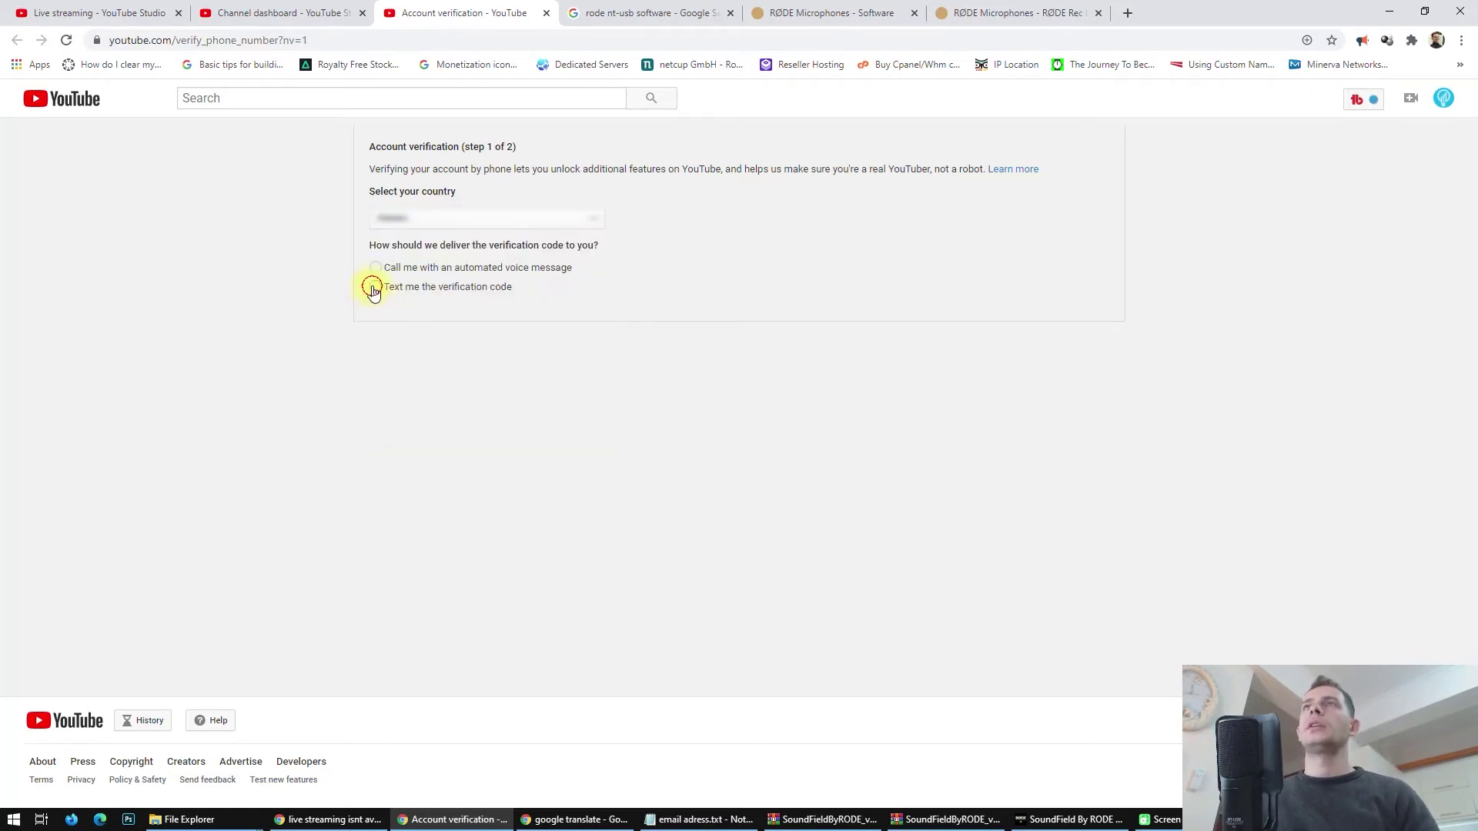
left_click(374, 288)
left_click(485, 383)
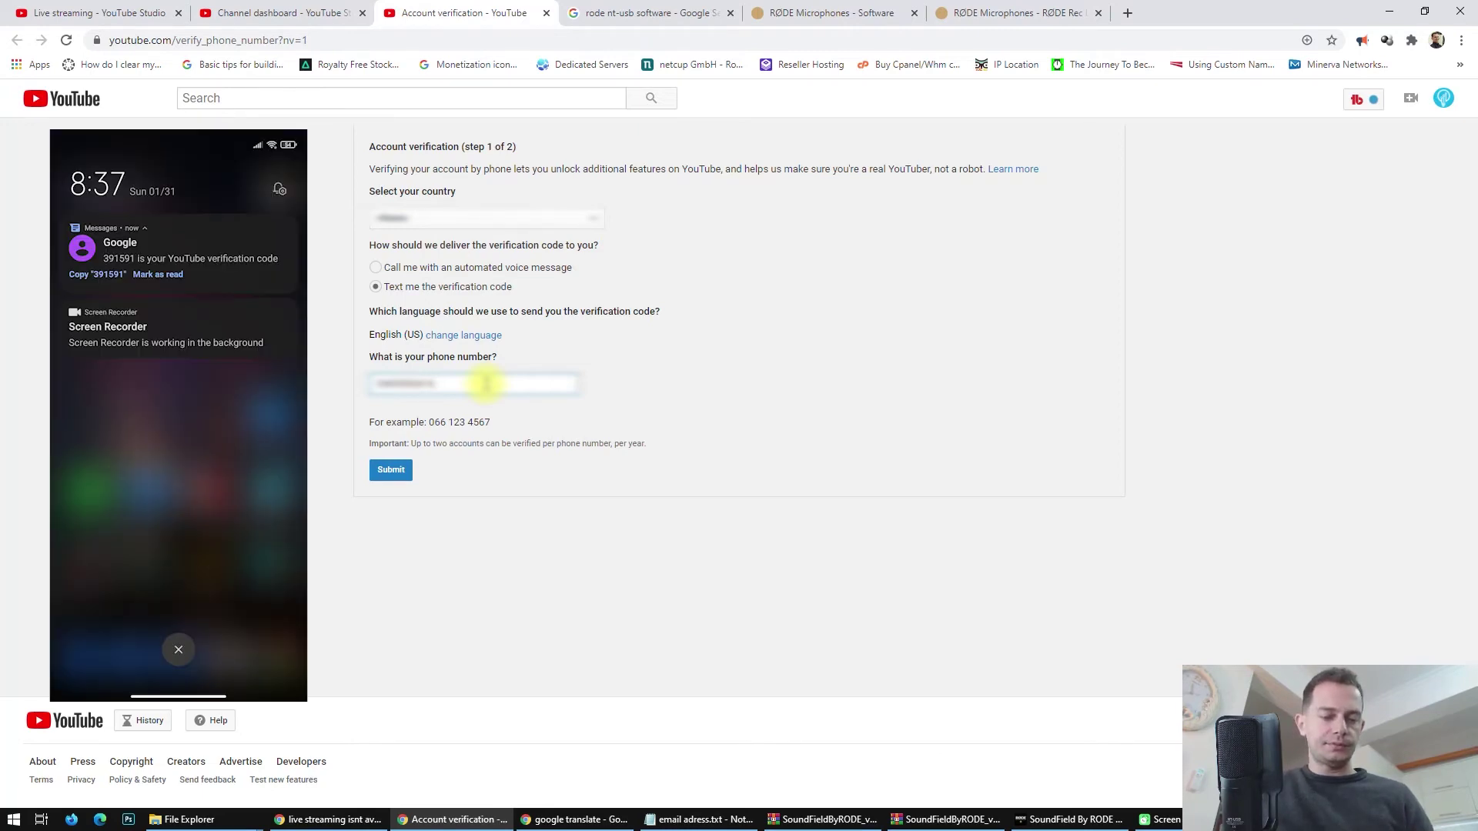
key("Return")
- Enter the 6-digit verification code received by text and submit it
left_click(453, 244)
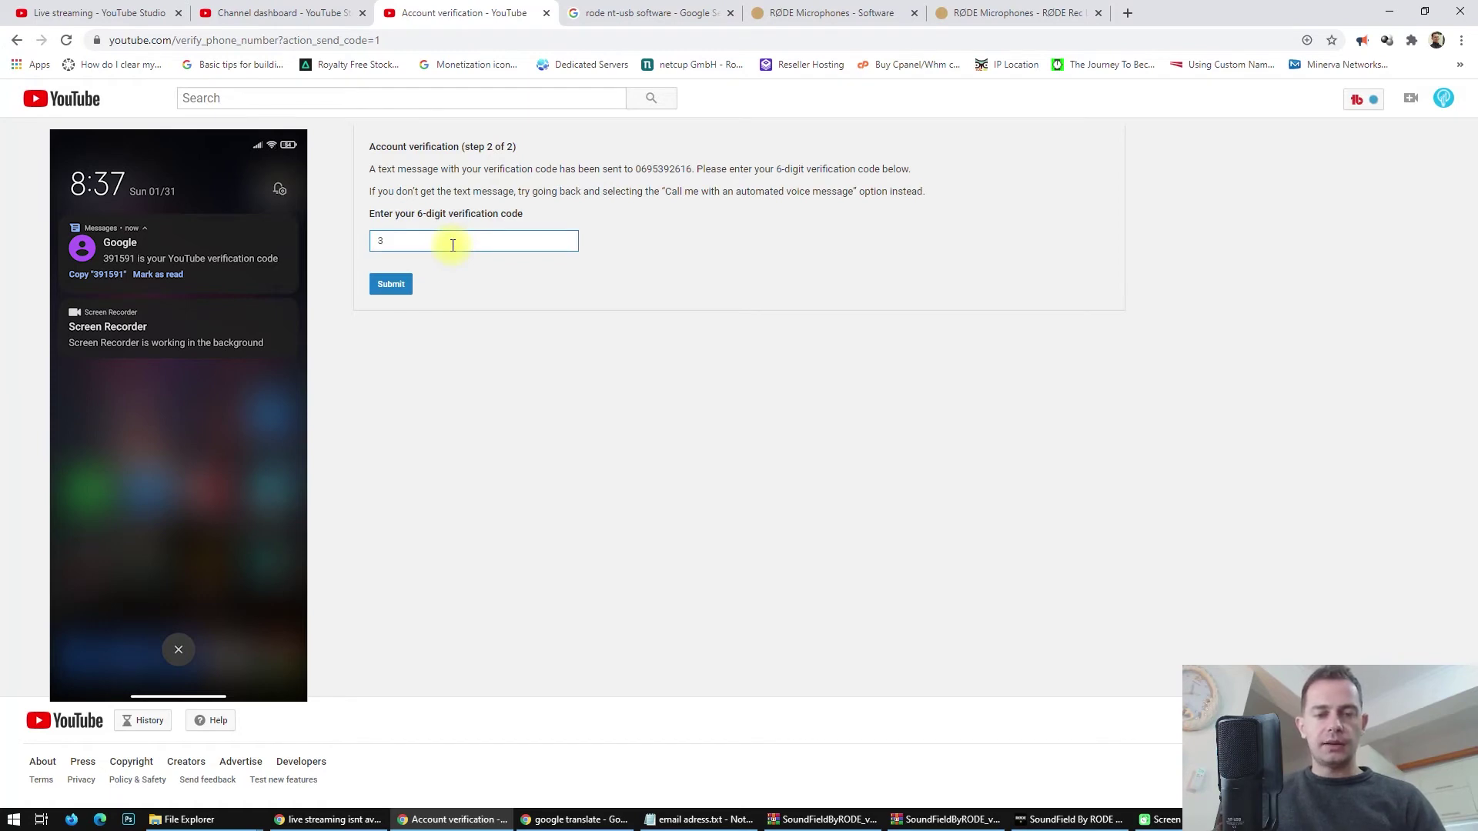
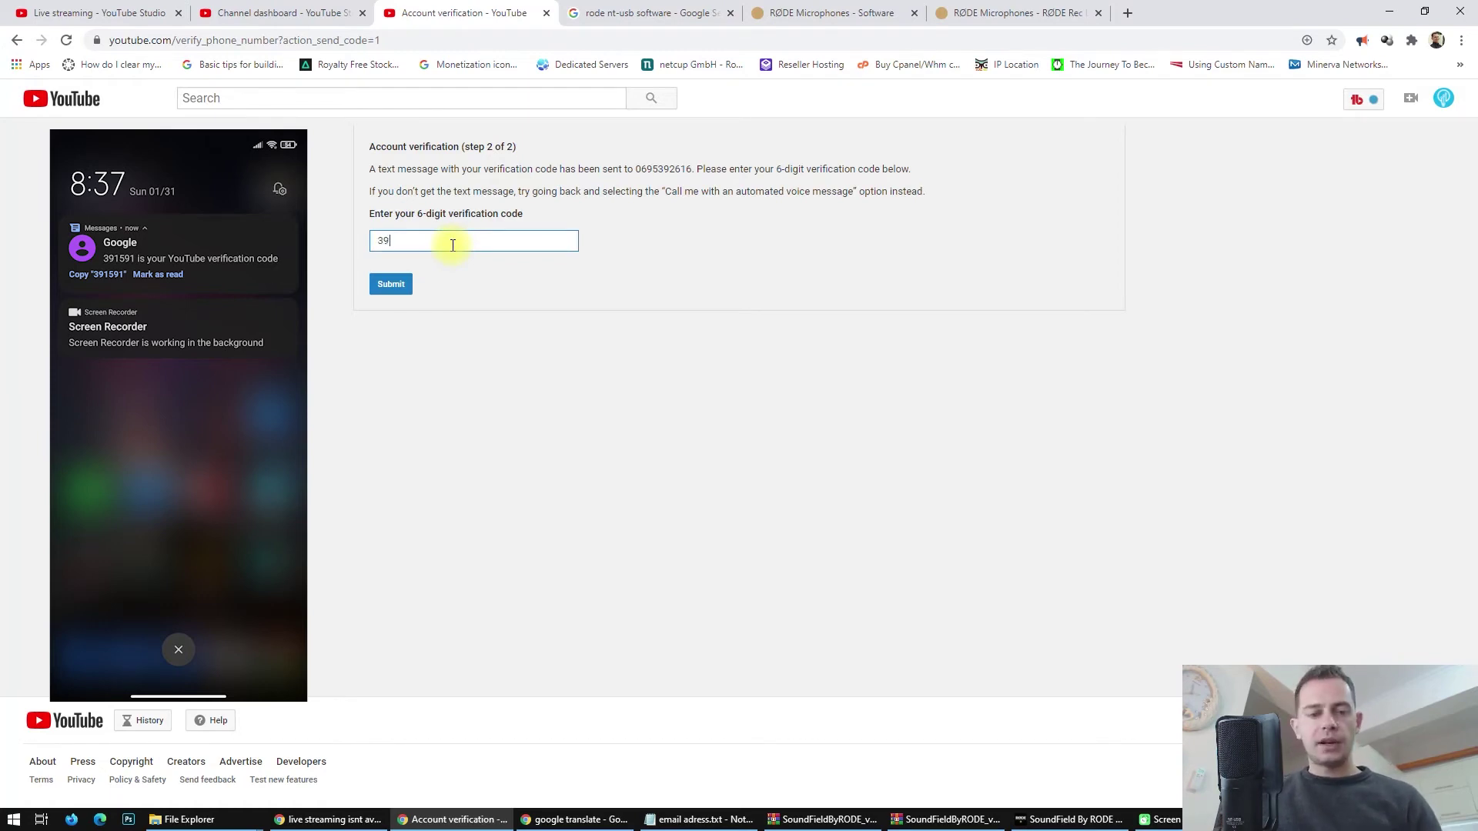
left_click(390, 284)
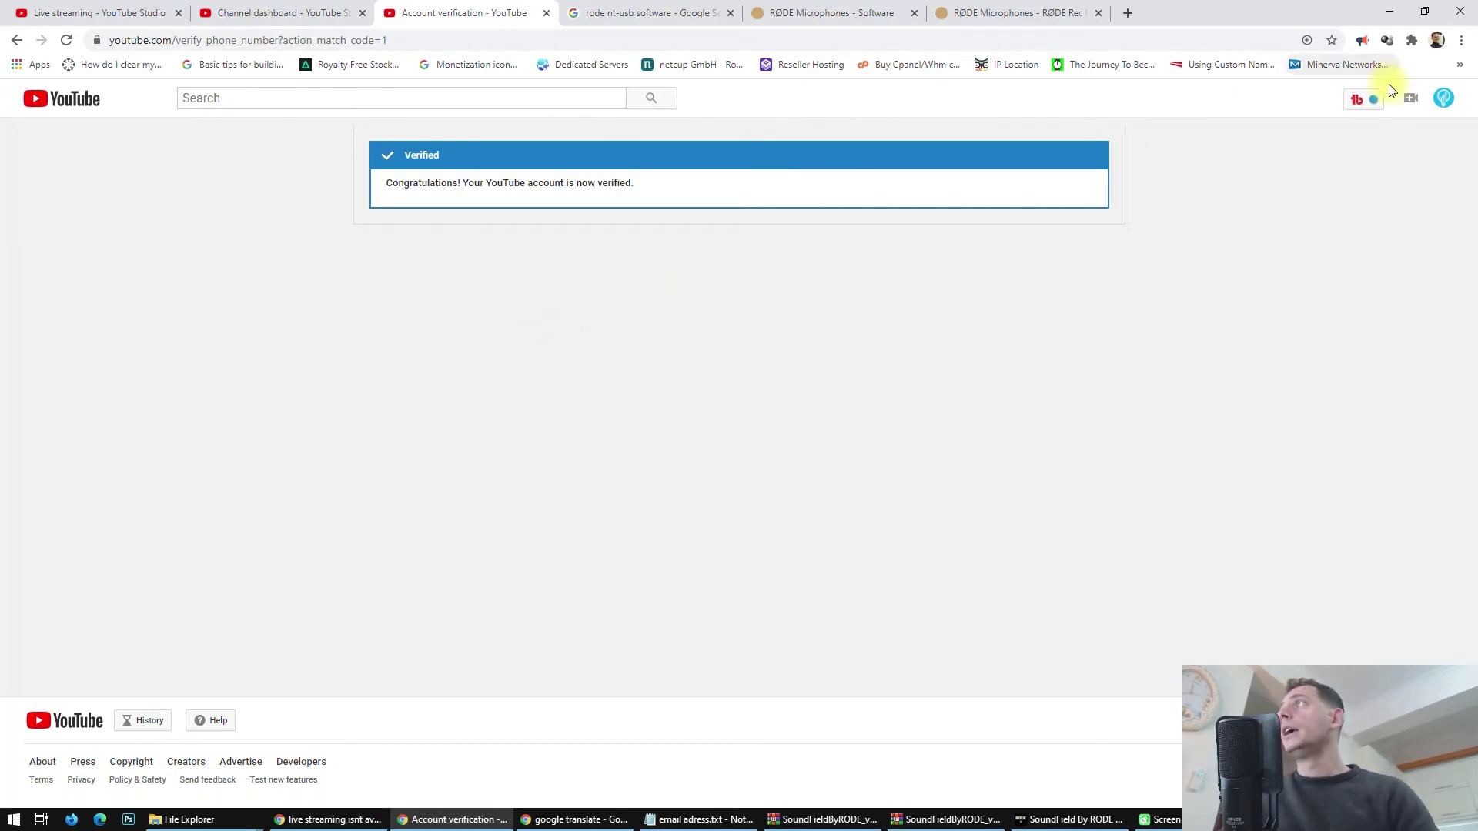
- Confirm in Studio Settings > Channel > Feature eligibility that phone-verified features are Enabled, then close
left_click(1444, 98)
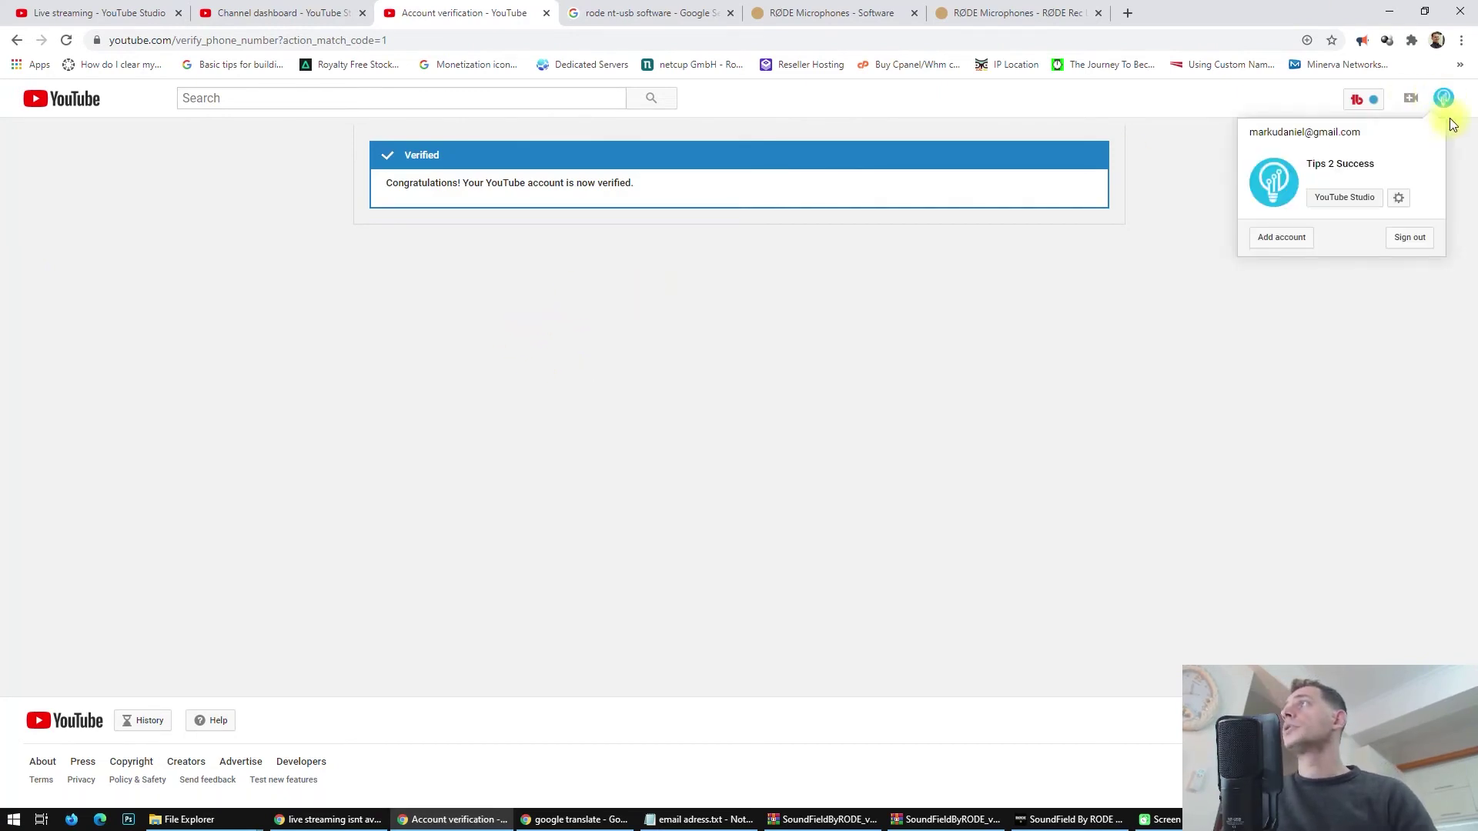
left_click(1344, 197)
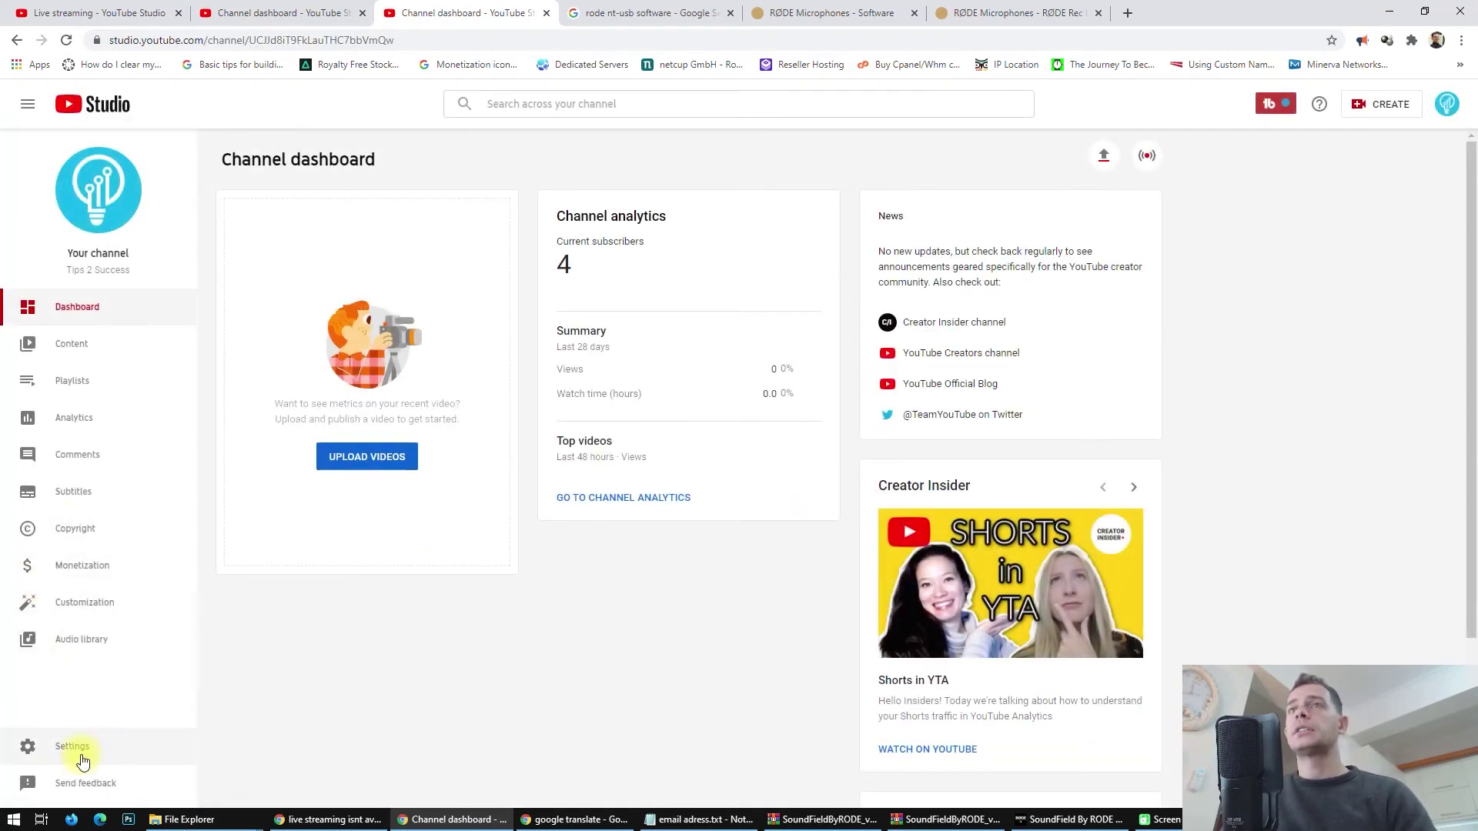
left_click(77, 748)
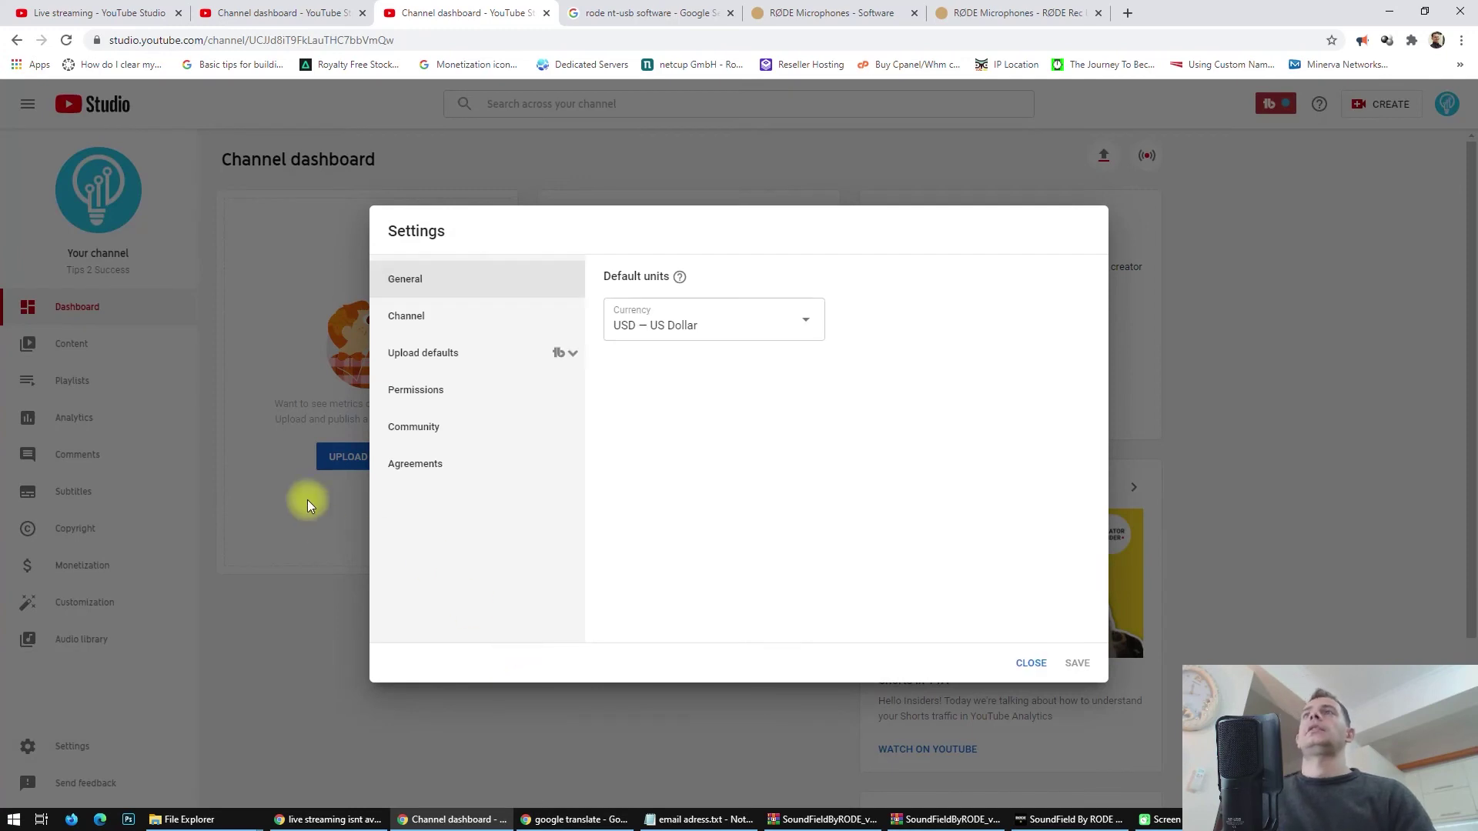
left_click(404, 315)
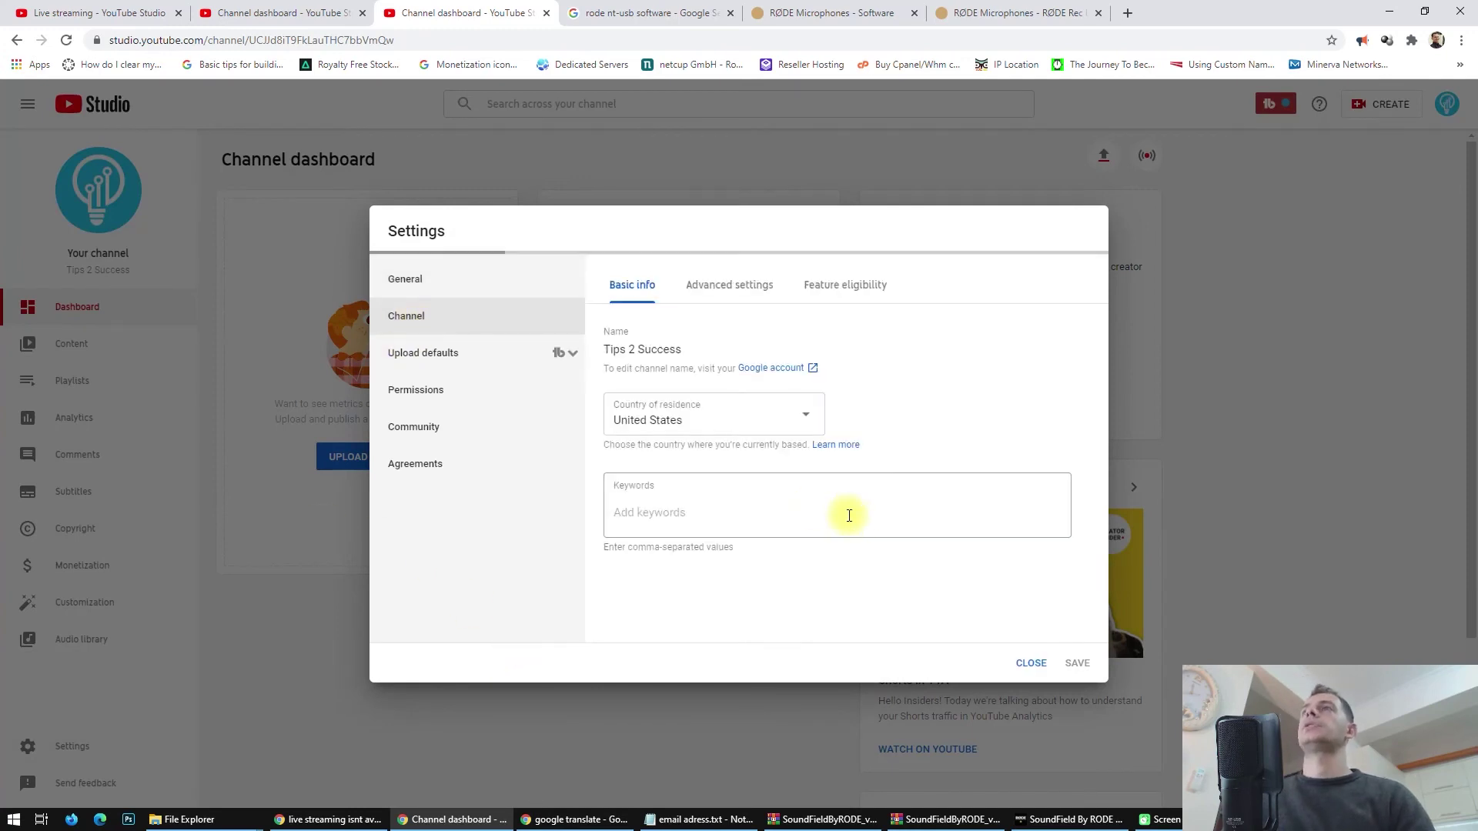
left_click(871, 296)
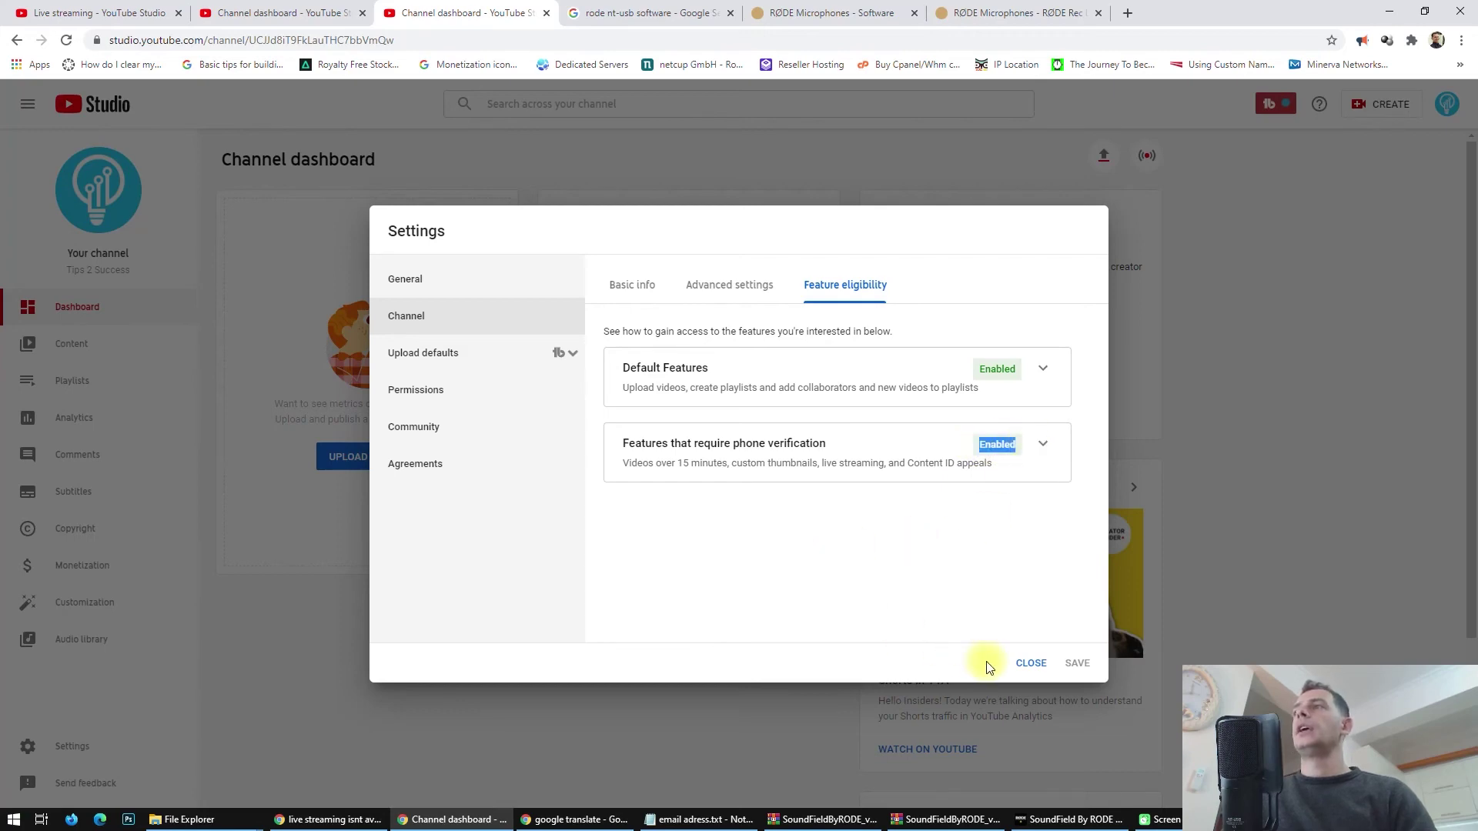
left_click(1033, 664)
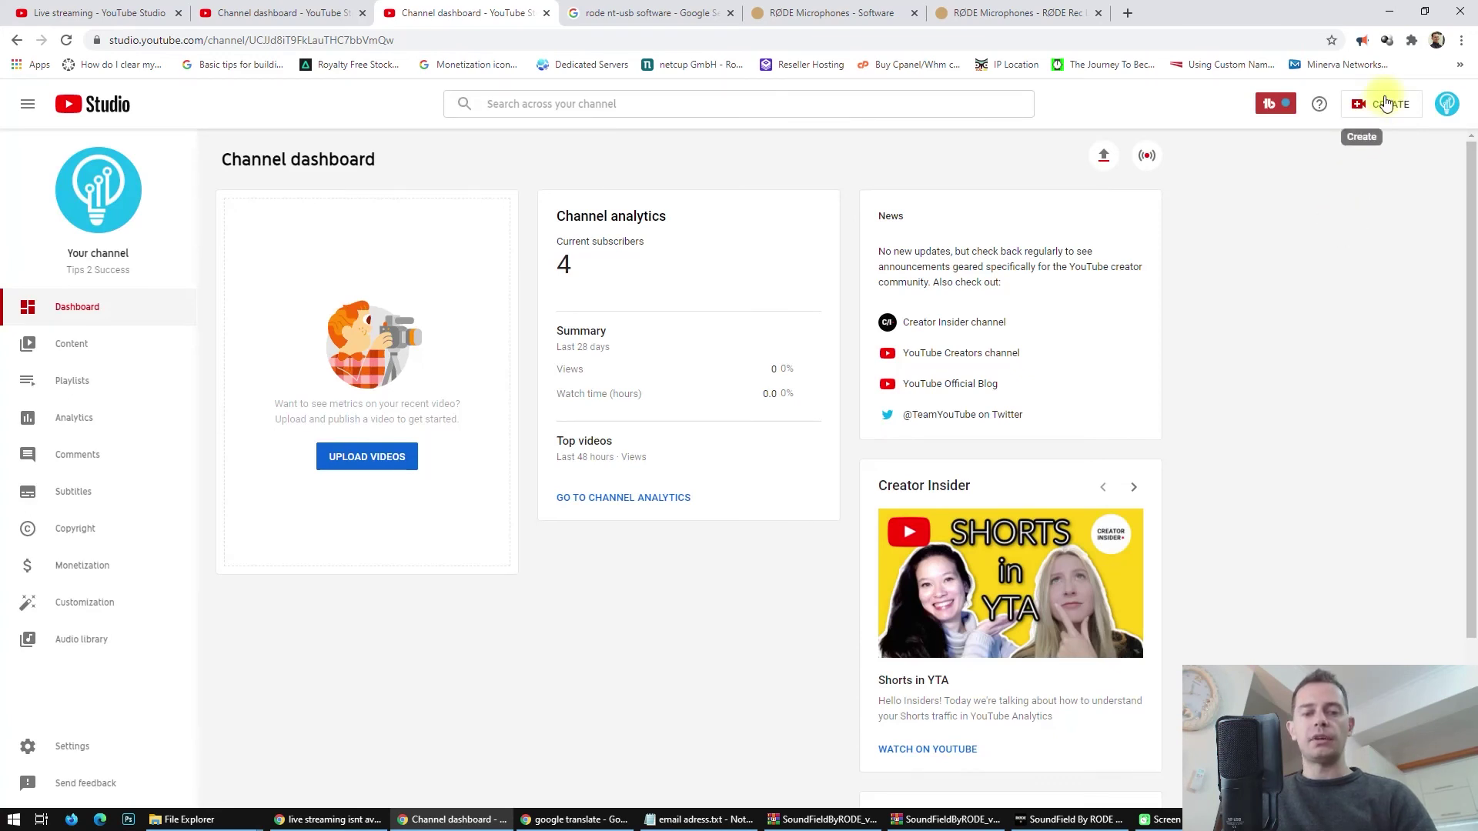
- Choose Go live from the Create menu to reach the live streaming page
left_click(1387, 104)
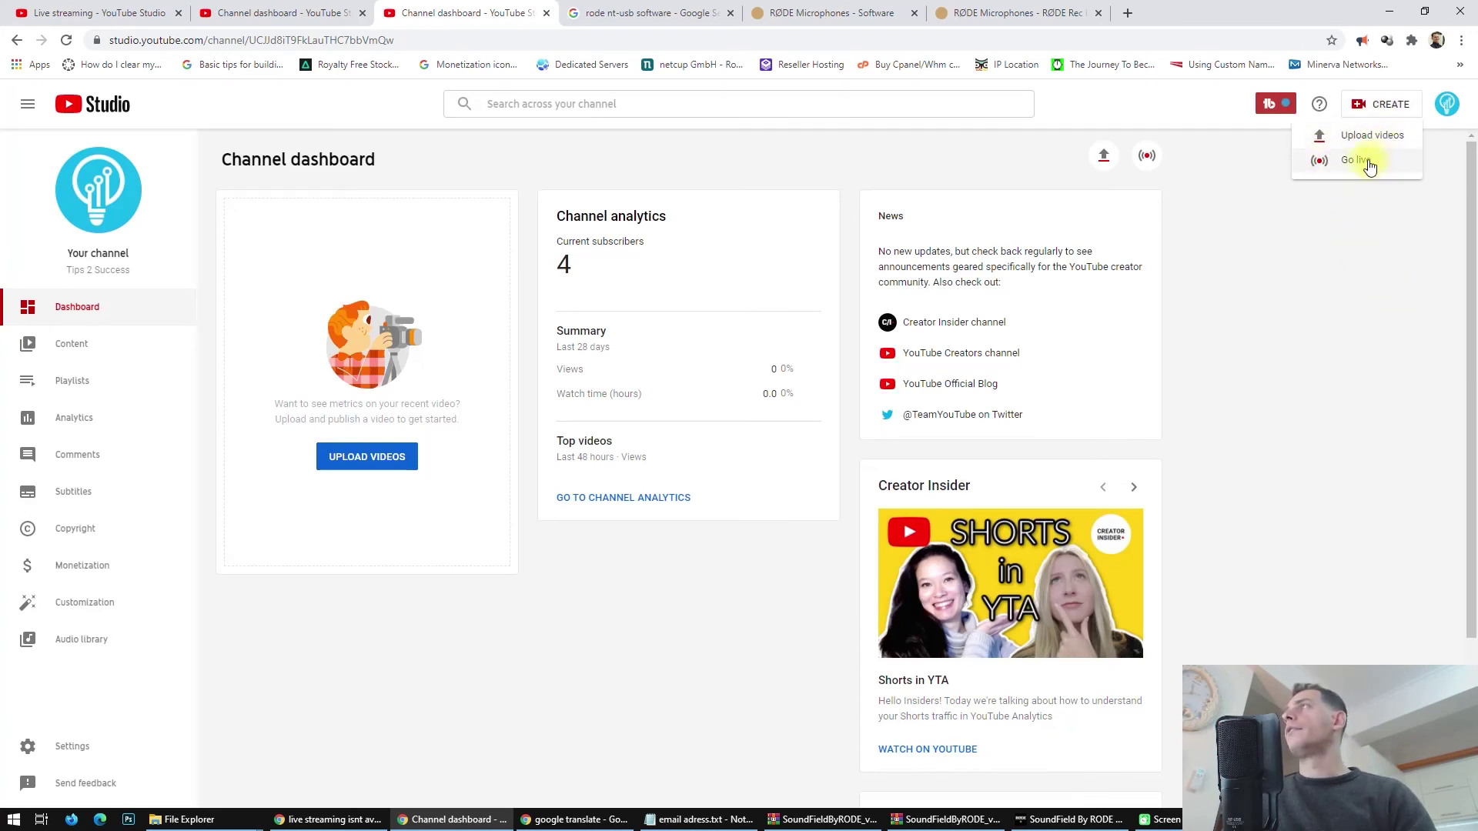
left_click(1366, 165)
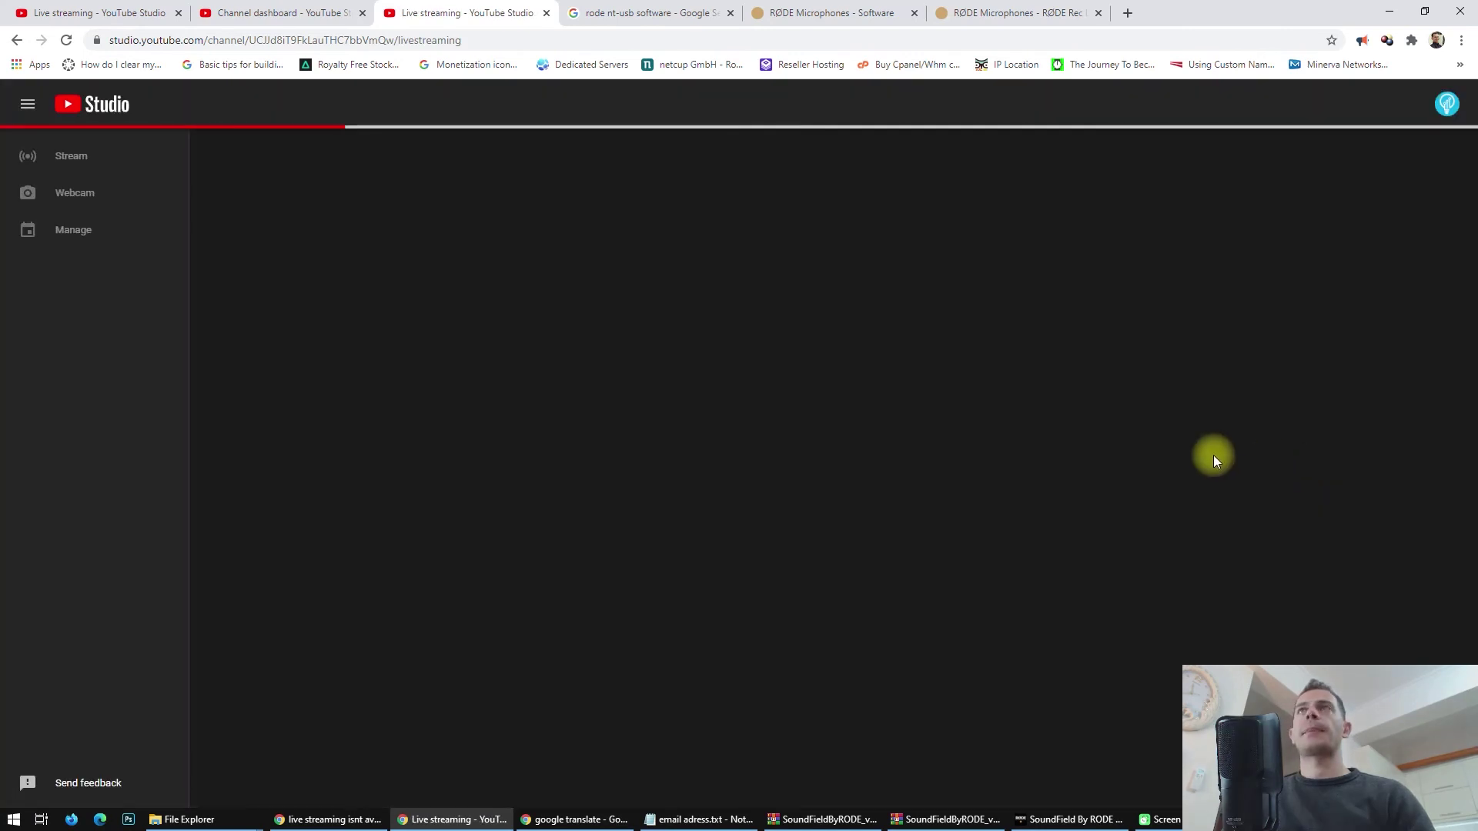